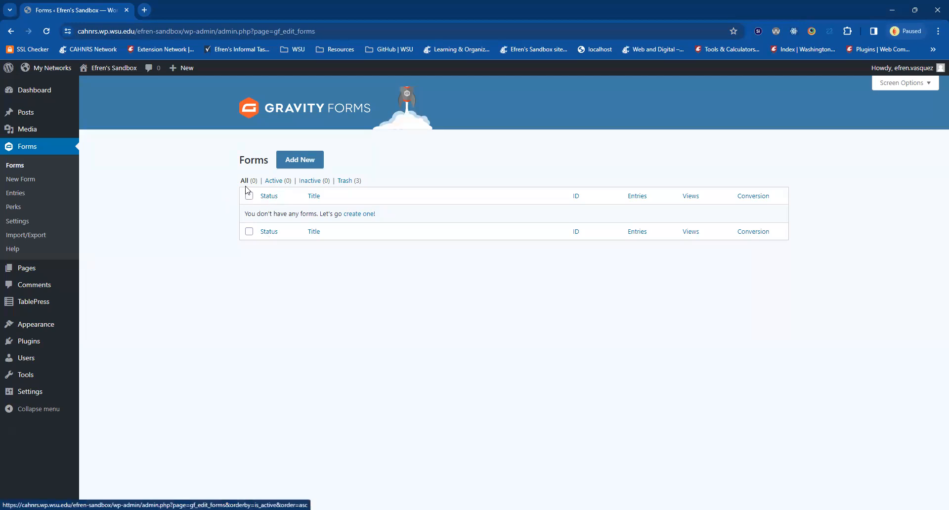
Create a new form titled "Contact Us" without a description
left_click(297, 164)
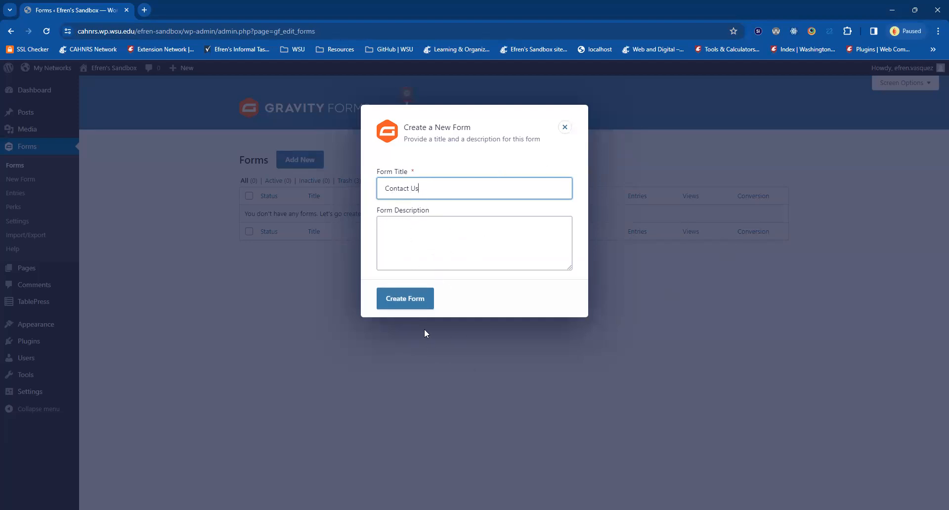
left_click(402, 300)
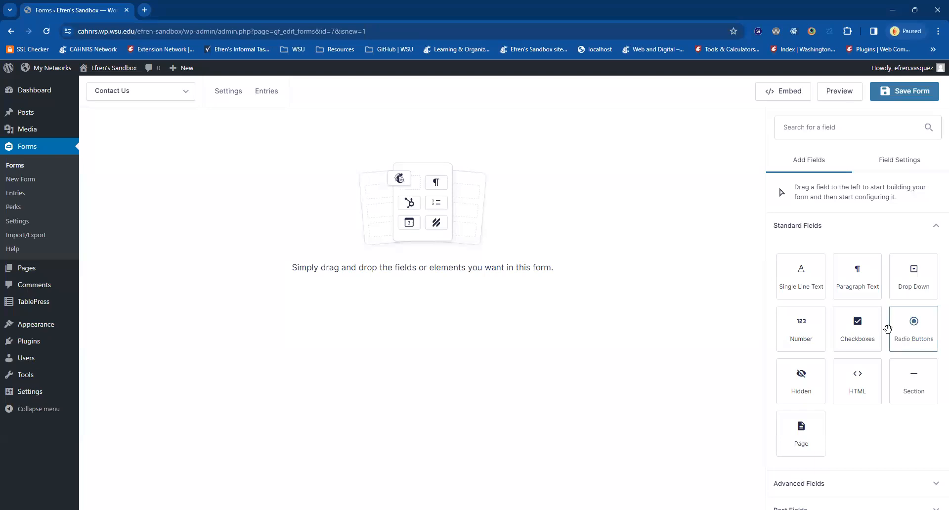
Add a Single Line Text, a Paragraph Text and a Drop Down field to the empty form
left_click(802, 280)
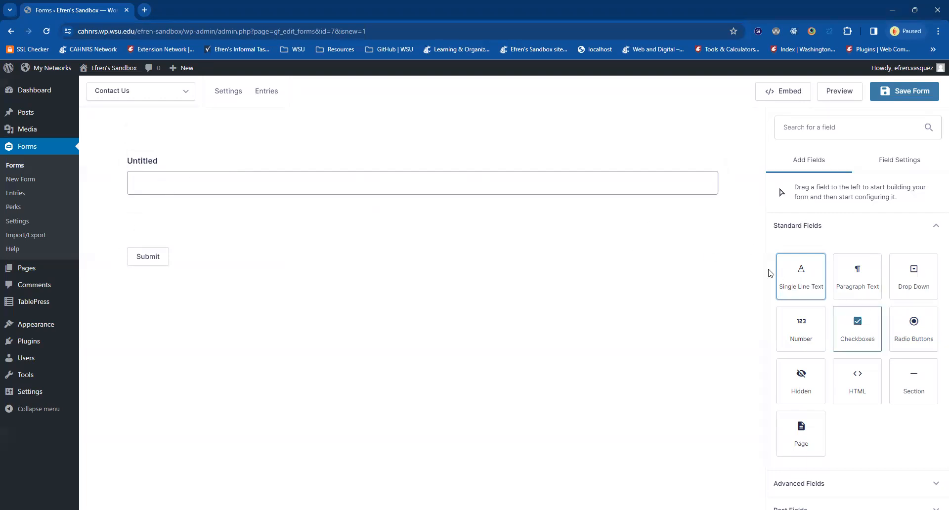
left_click(853, 278)
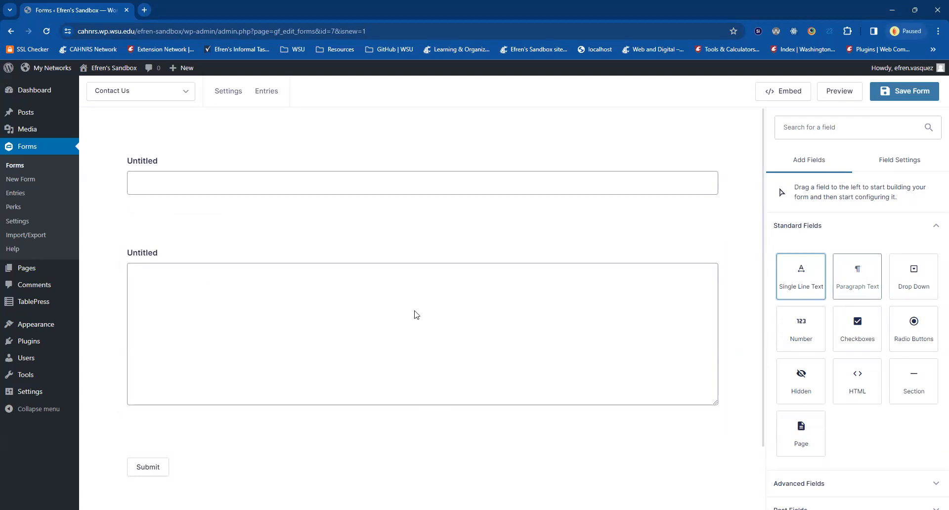
left_click(916, 284)
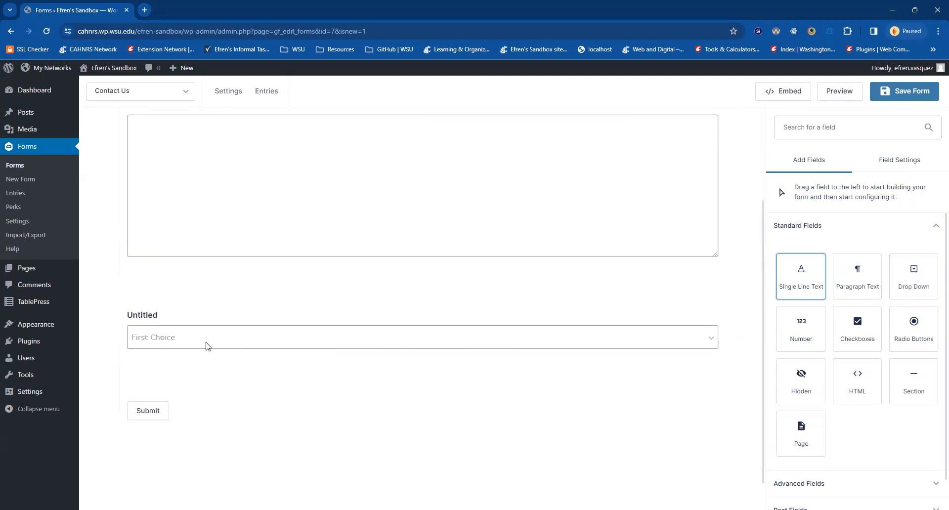
In the Drop Down field's choices, remove "Third Choice" and add two blank choices after "Second Choice"
left_click(174, 335)
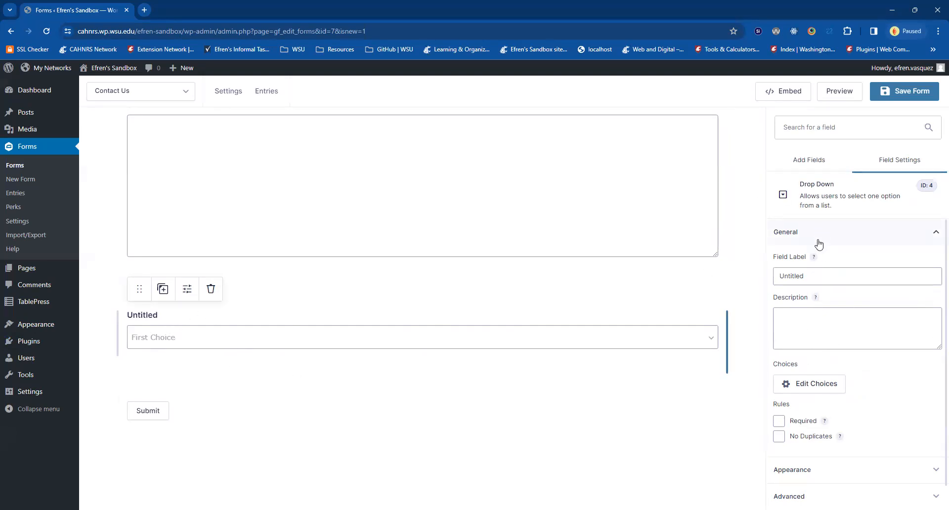
scroll(791, 321, "down", 1)
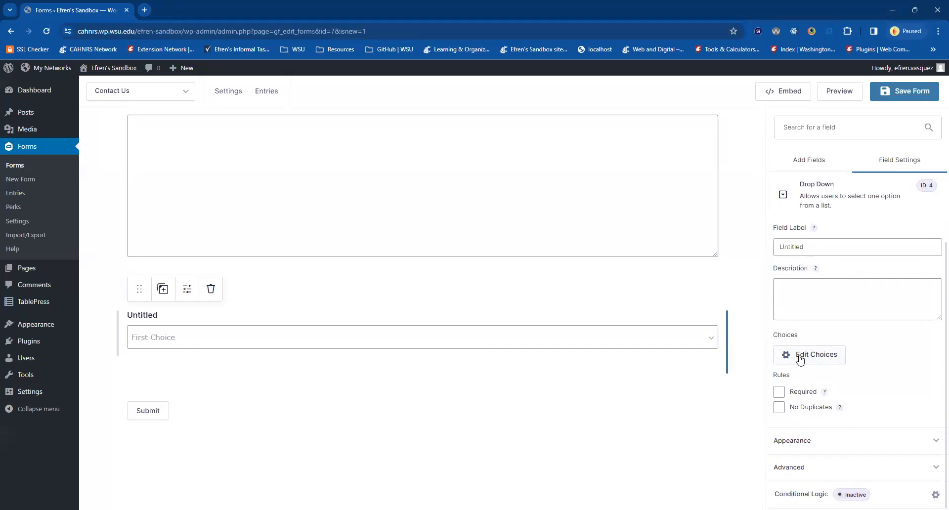
left_click(796, 355)
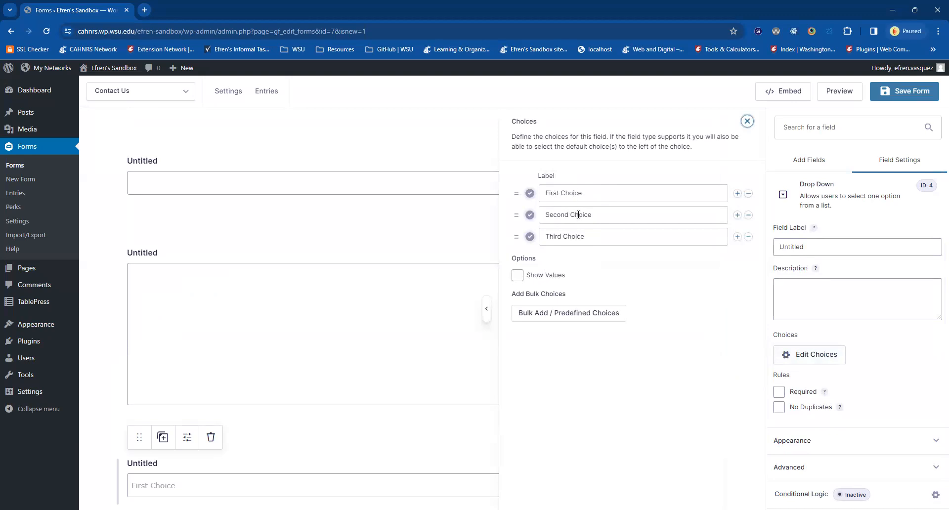
left_click(748, 236)
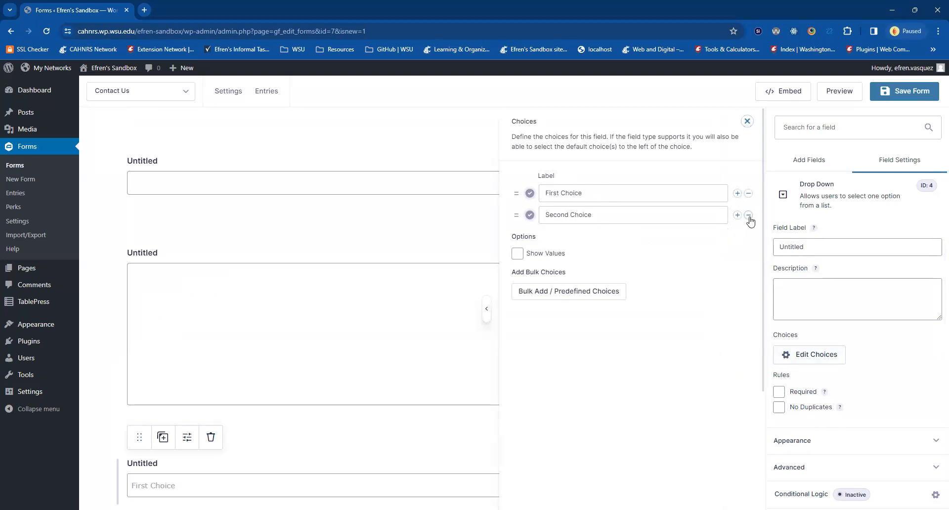
left_click(737, 215)
left_click(737, 237)
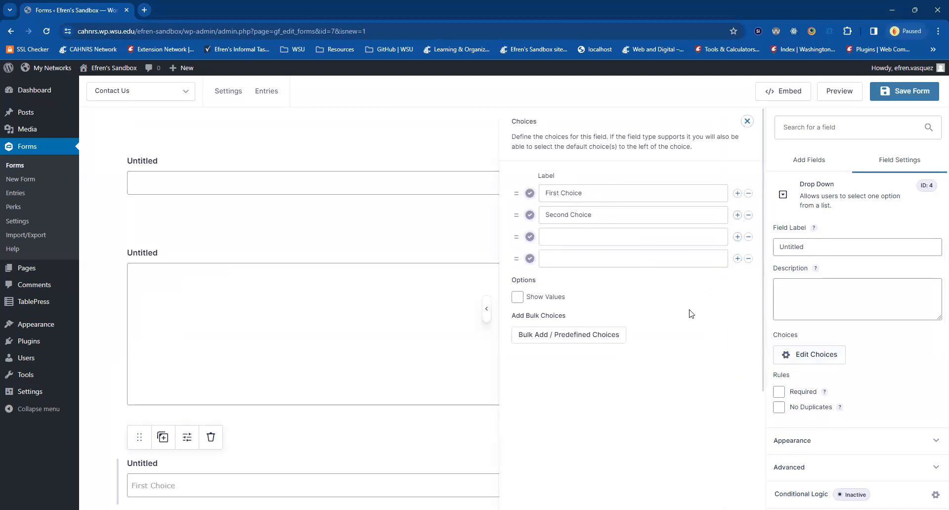
left_click(747, 121)
scroll(403, 401, "down", 3)
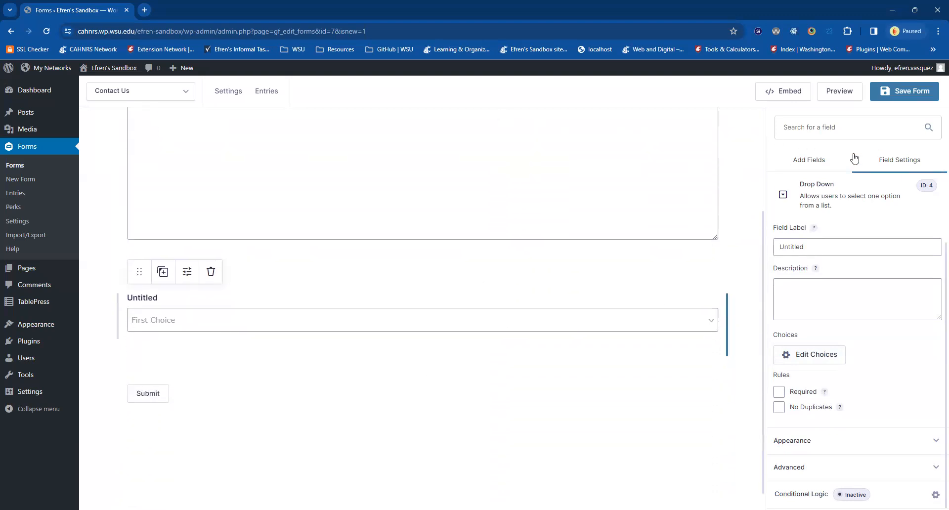
Add a Number field below the drop-down and view its number format options, keeping 9,999.99
left_click(815, 161)
scroll(812, 309, "down", 1)
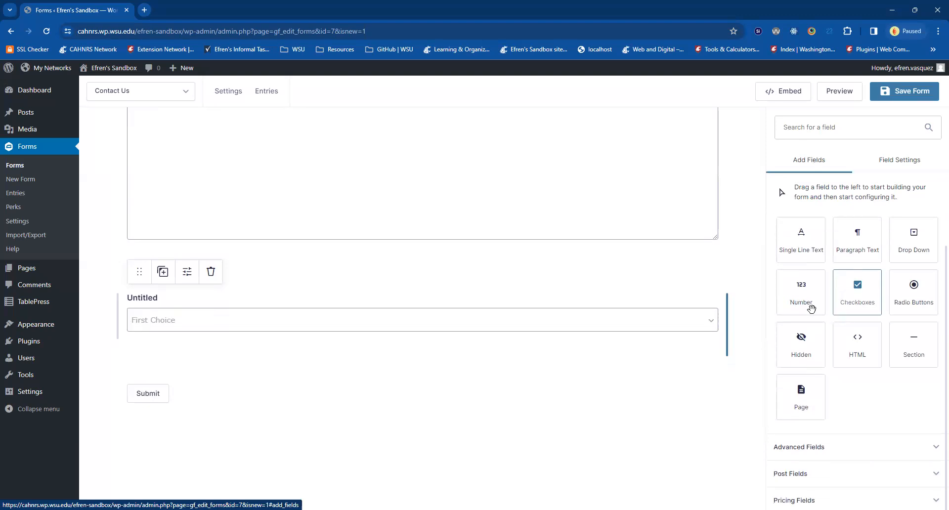
left_click(802, 296)
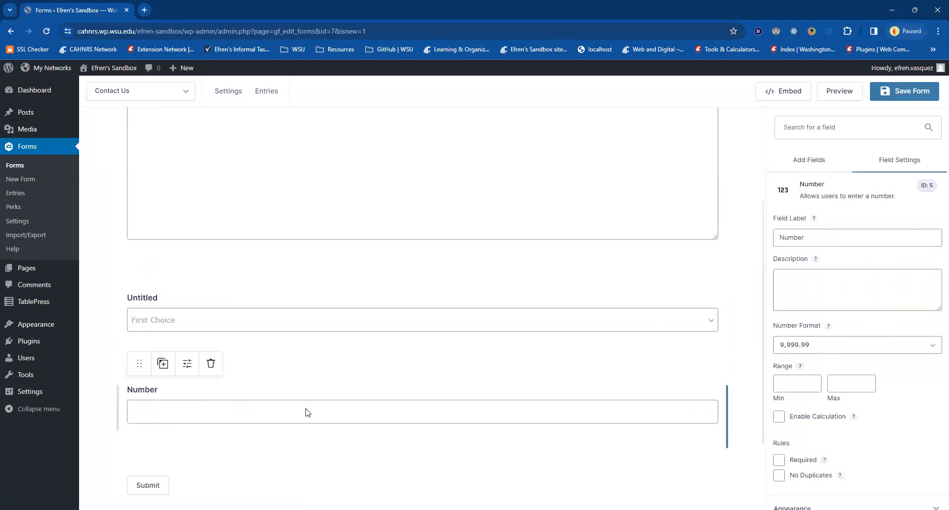
left_click(837, 344)
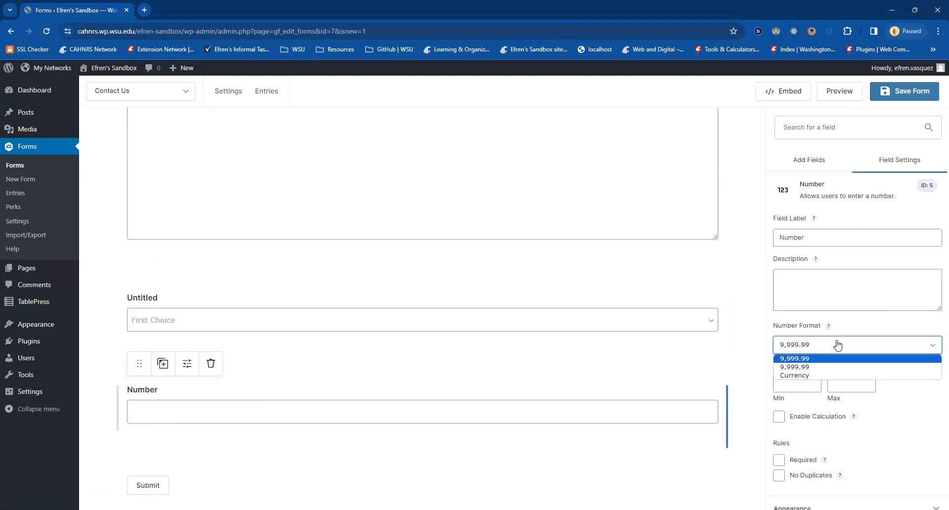
left_click(885, 393)
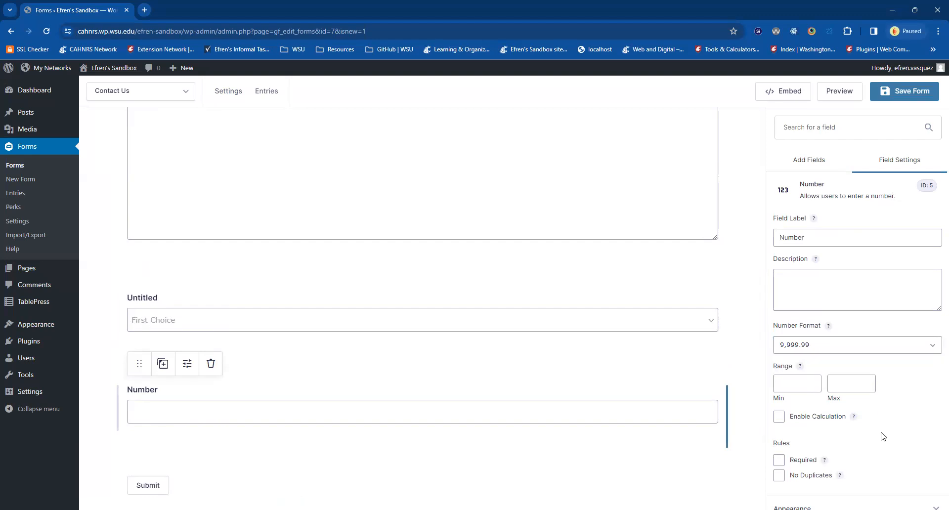
Add a Checkboxes field and a Radio Buttons field below the Number field
left_click(809, 160)
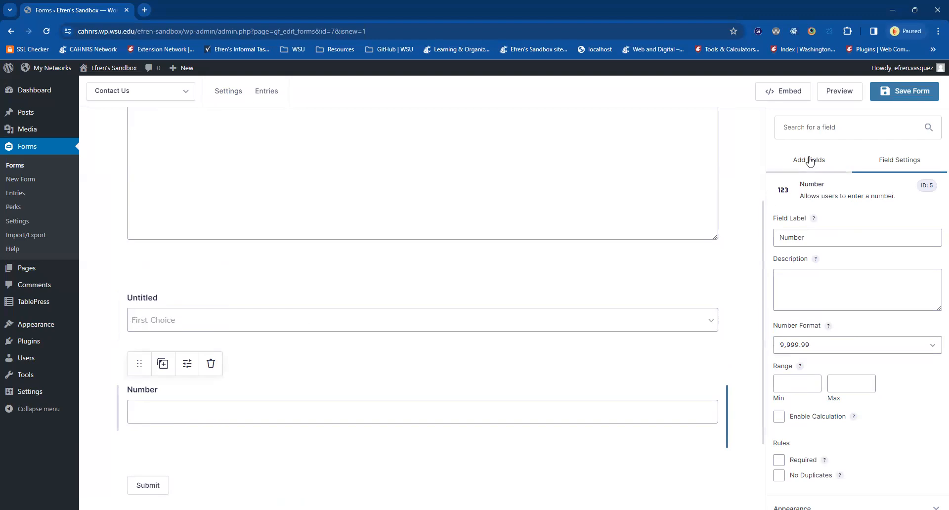
left_click(858, 302)
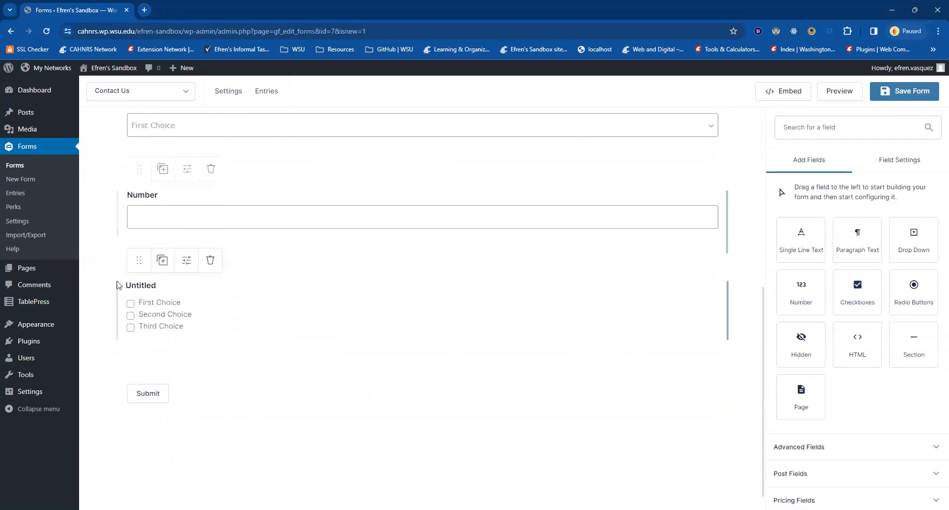
left_click(192, 321)
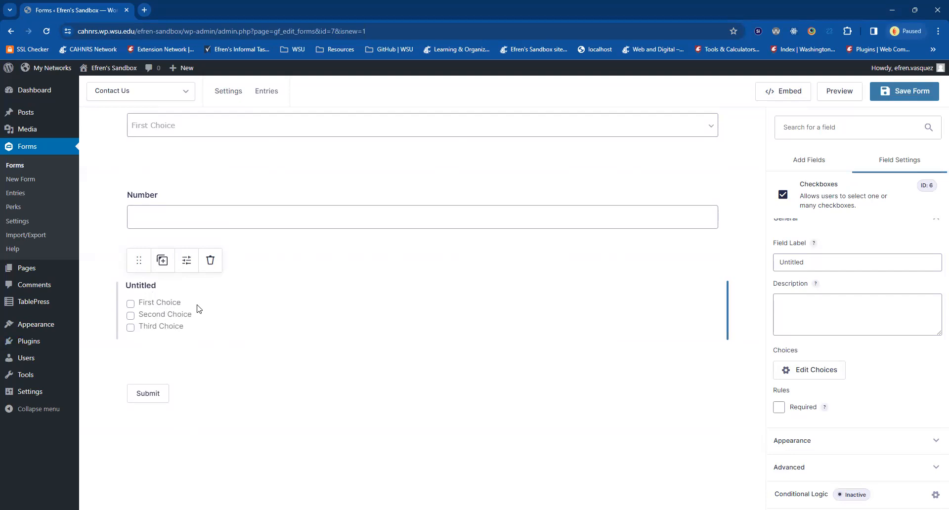
left_click(806, 160)
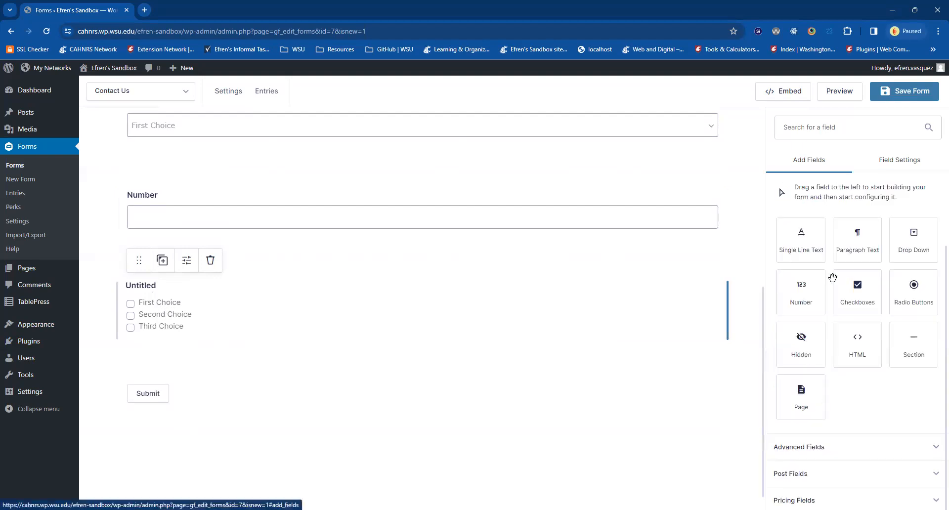
left_click(898, 299)
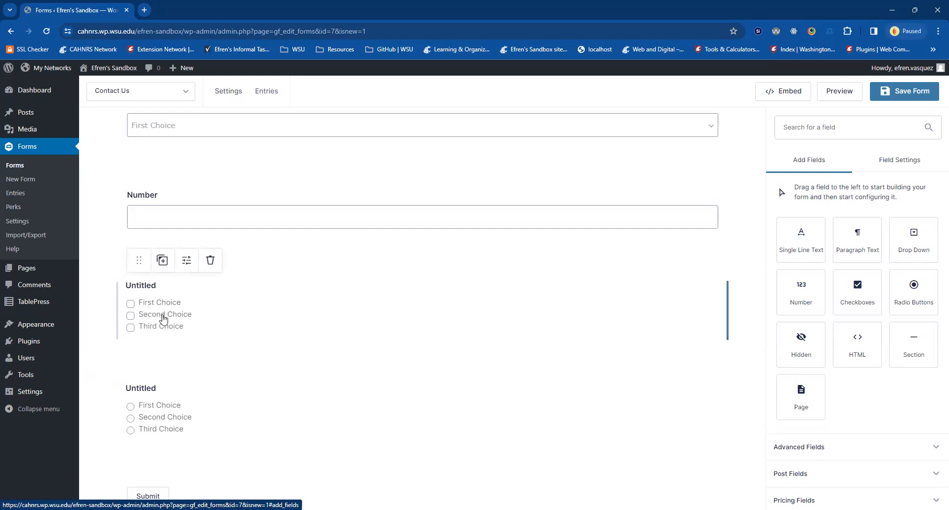
Add a Hidden field below the radio buttons and look through the merge tags offered for its default value
scroll(267, 378, "down", 2)
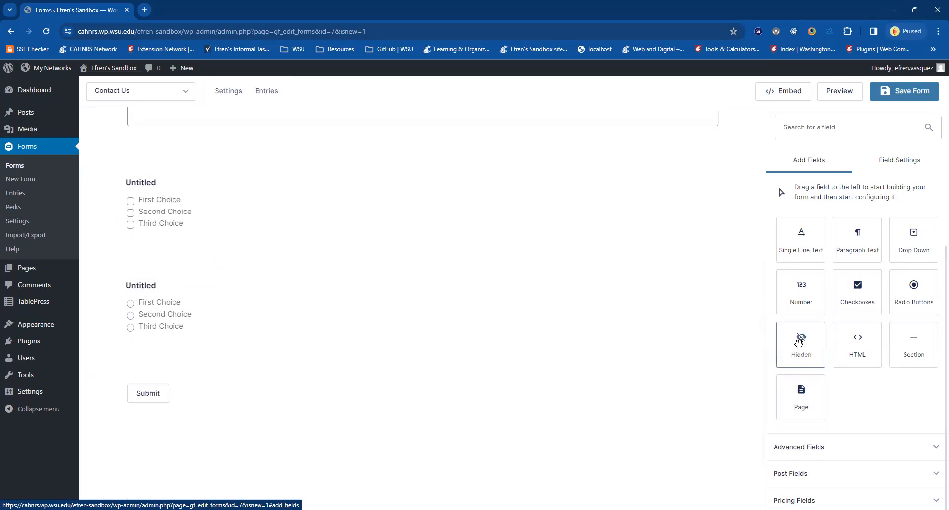
left_click_drag(801, 345, 420, 403)
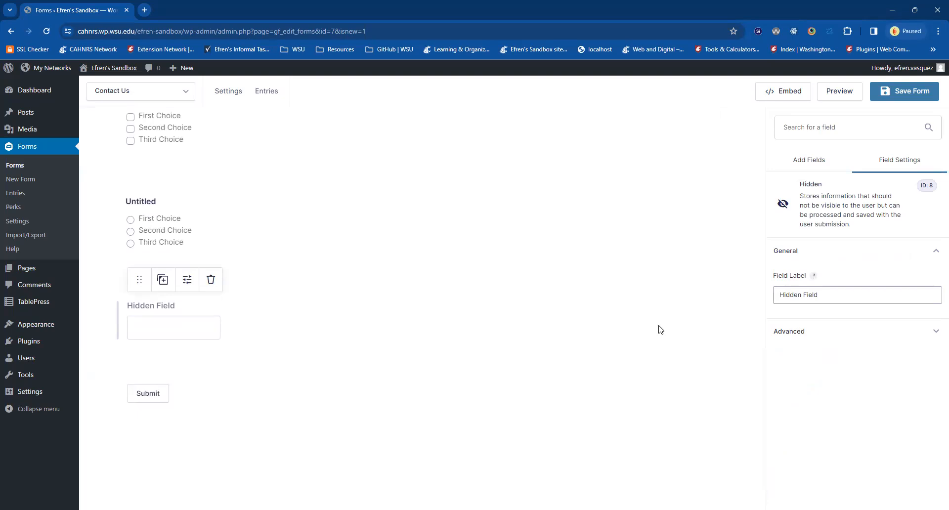
left_click(833, 332)
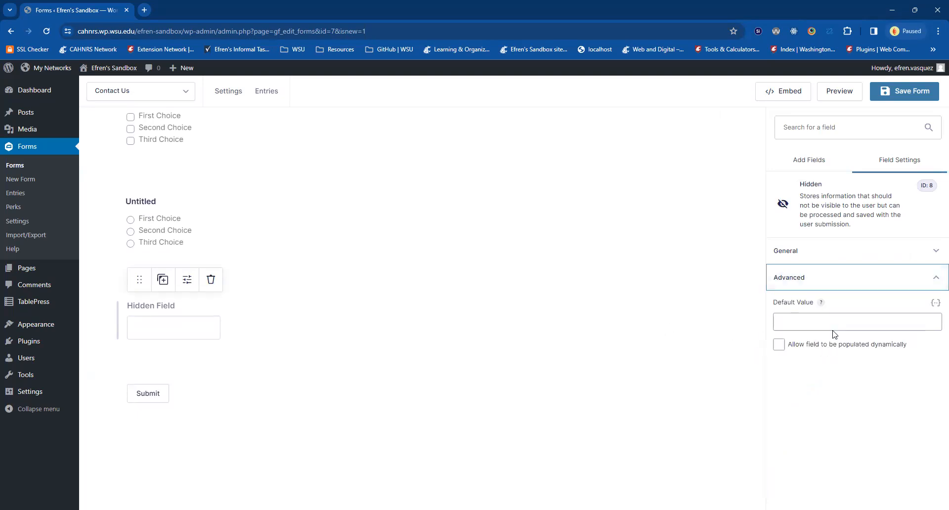
left_click(919, 284)
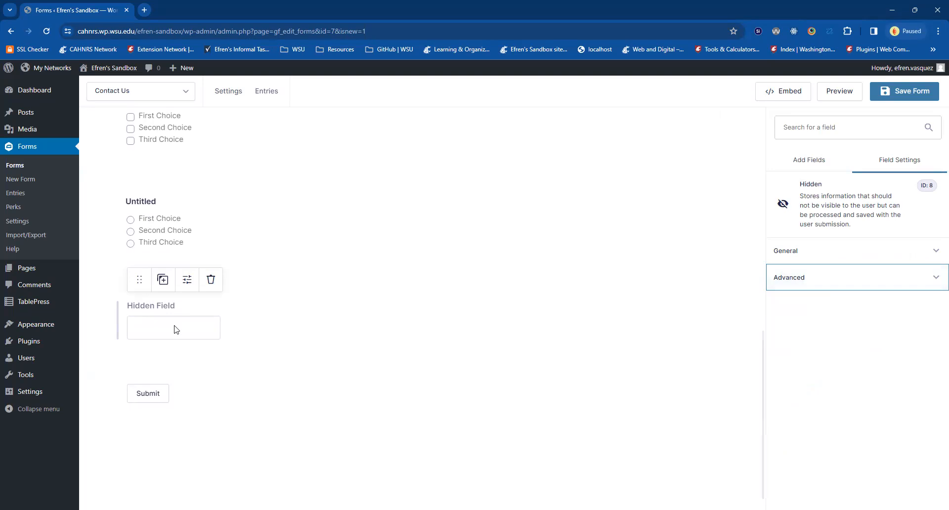
left_click(905, 281)
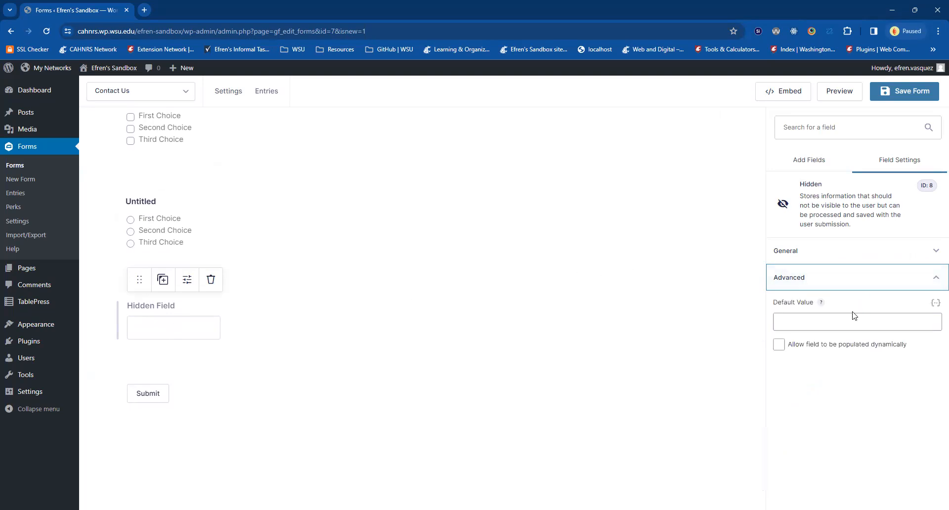
left_click(936, 302)
scroll(855, 376, "down", 1)
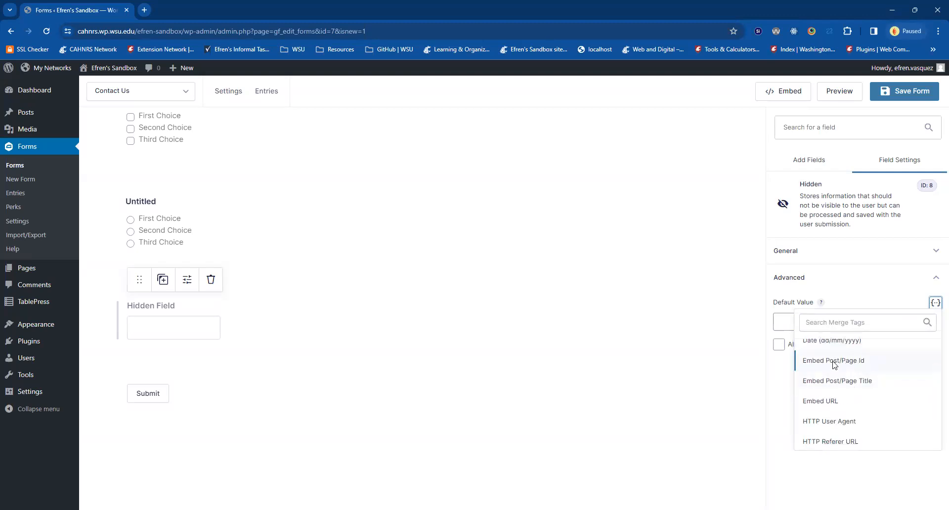
scroll(870, 399, "down", 2)
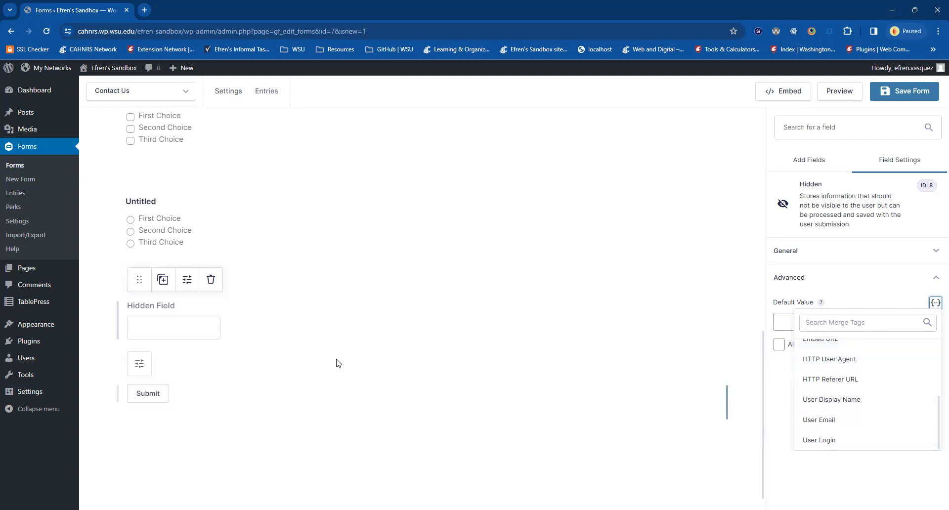
left_click(835, 478)
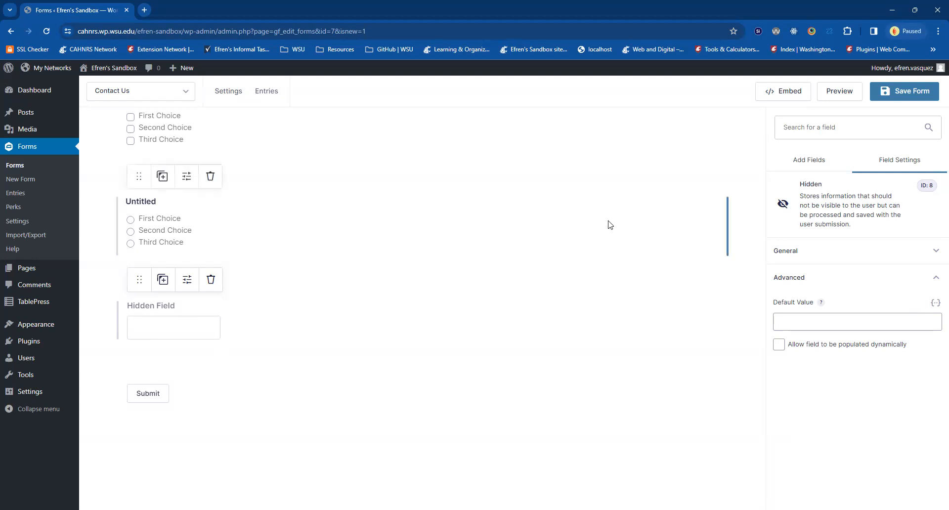
Add an HTML field below the hidden field and open its content for editing in the general settings
left_click(813, 166)
left_click(863, 355)
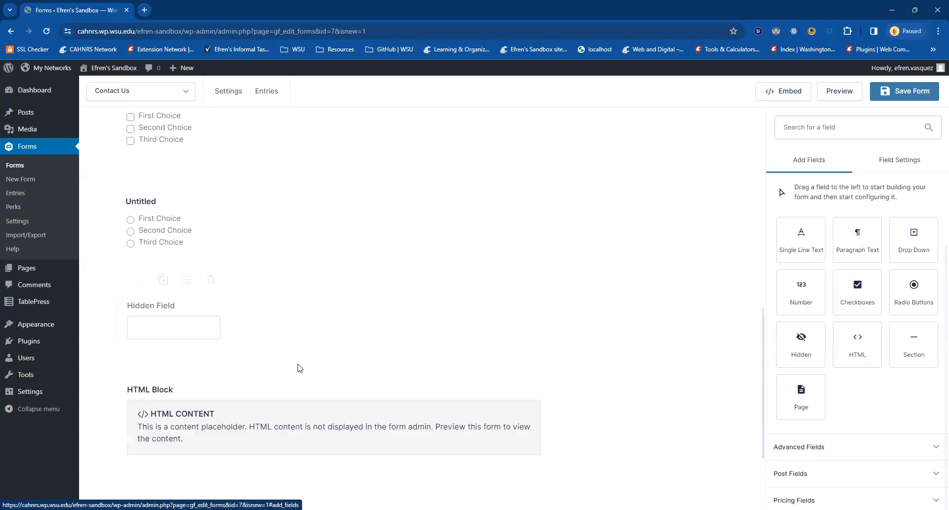
scroll(296, 366, "down", 2)
left_click(244, 341)
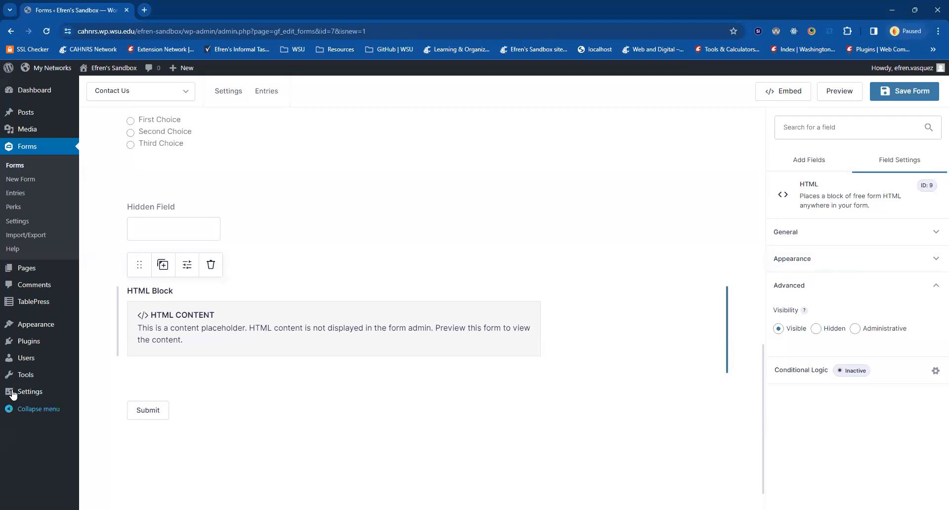
left_click(821, 234)
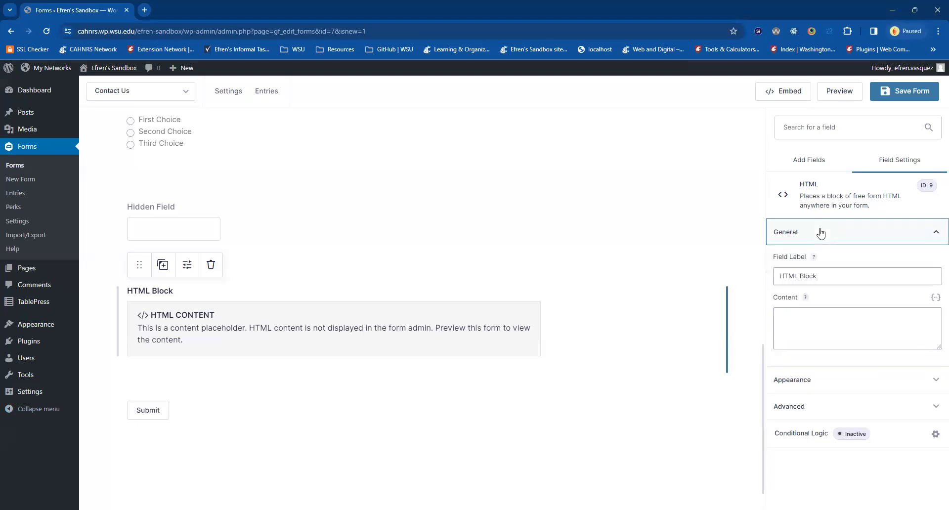
left_click(814, 325)
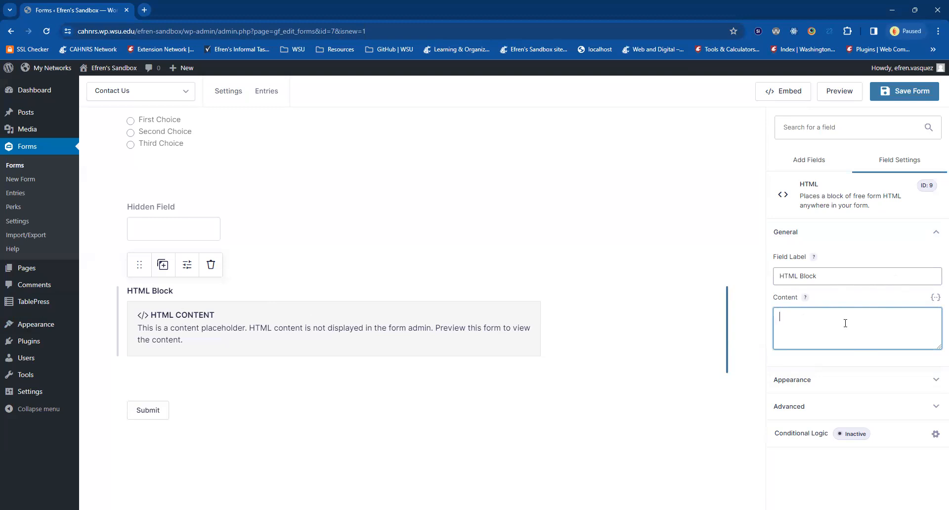
Add a Section field between the HTML block and the submit button
left_click(821, 163)
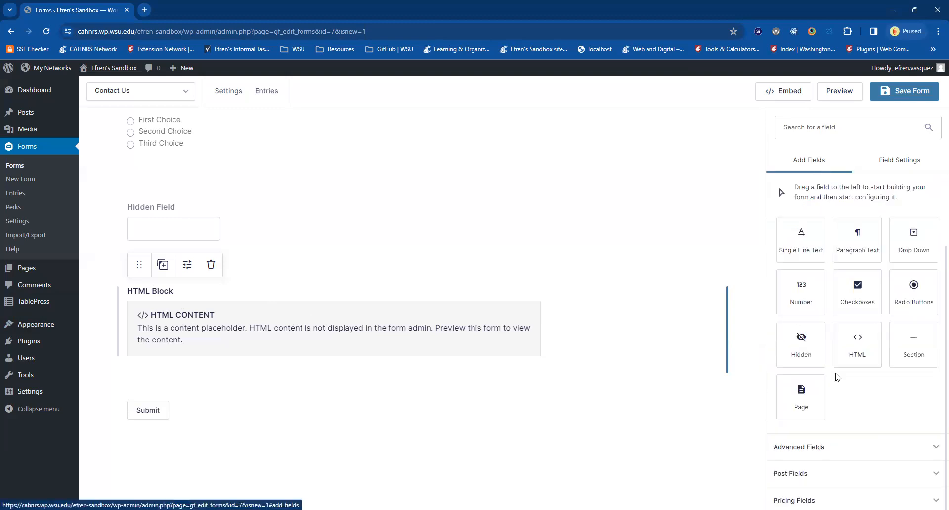
left_click_drag(914, 346, 130, 379)
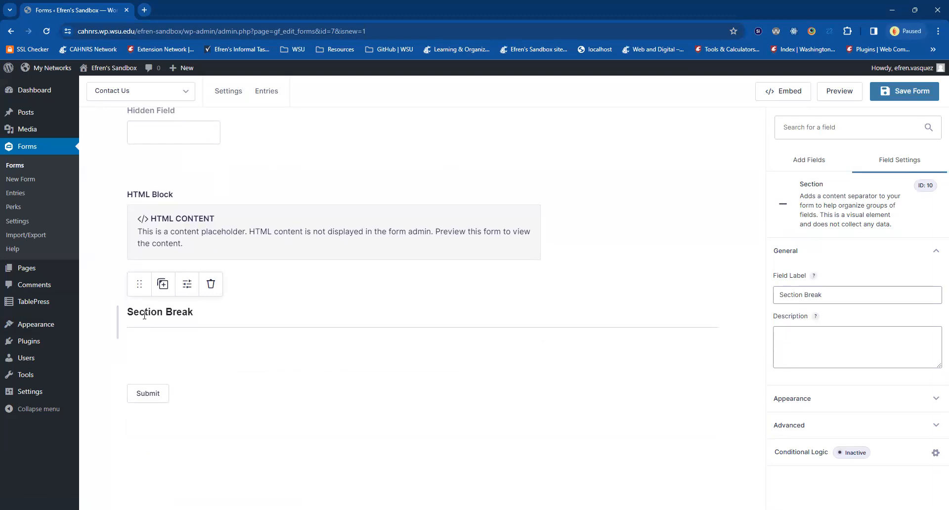
scroll(164, 329, "up", 1)
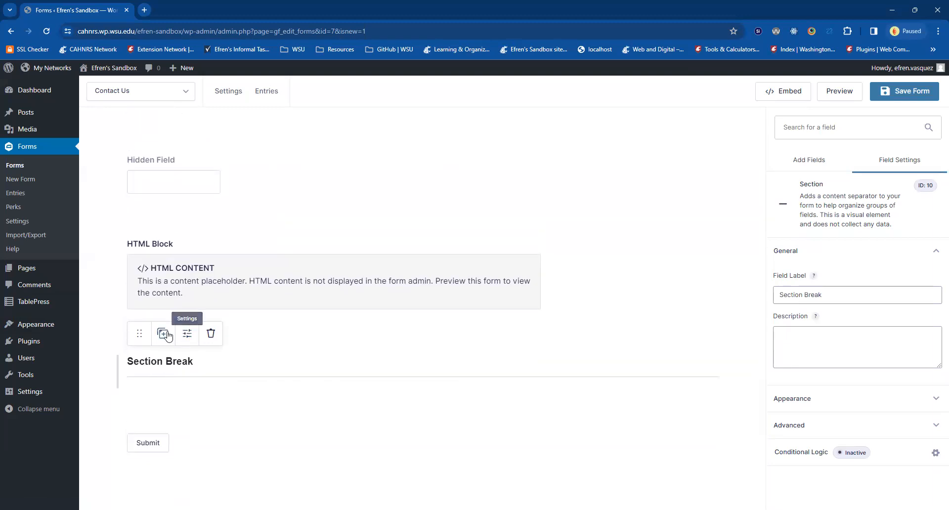
Add a Page field below the section break to split the form into two pages
scroll(237, 277, "up", 2)
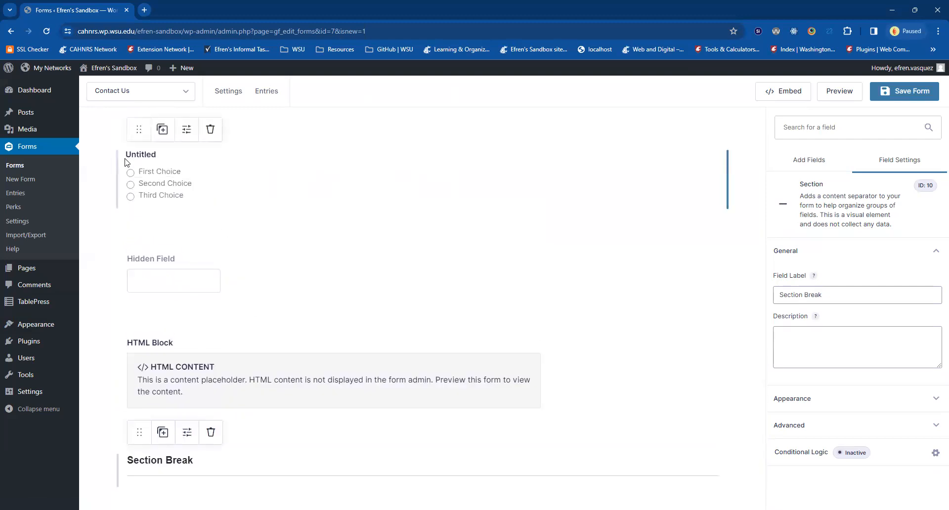
scroll(192, 238, "down", 1)
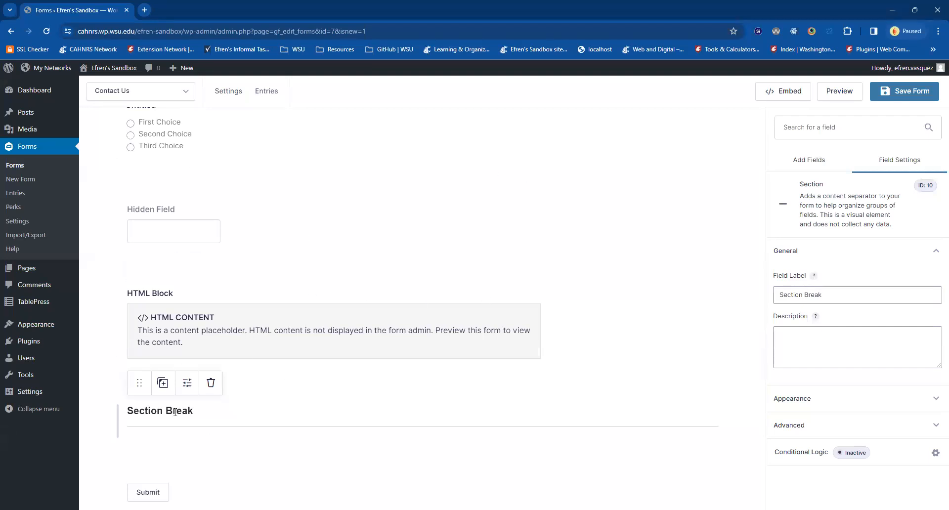
scroll(201, 218, "up", 2)
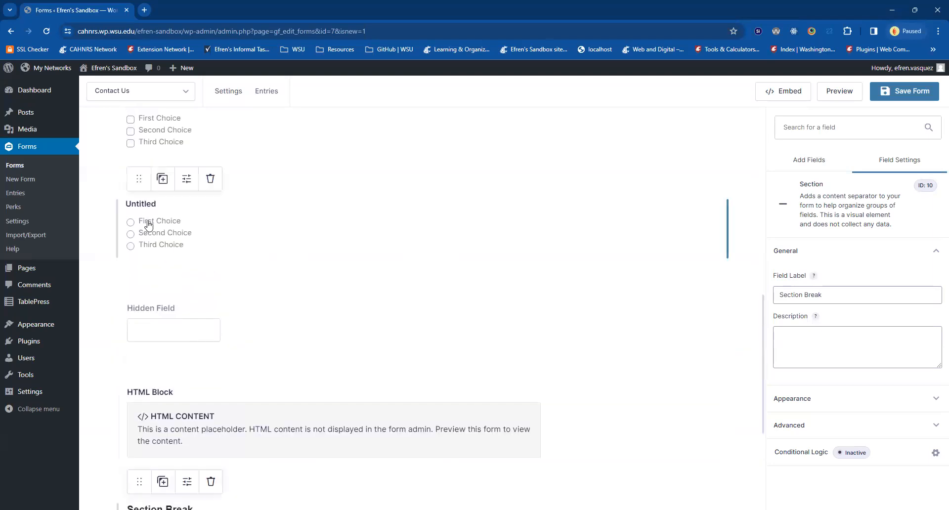
scroll(195, 214, "down", 3)
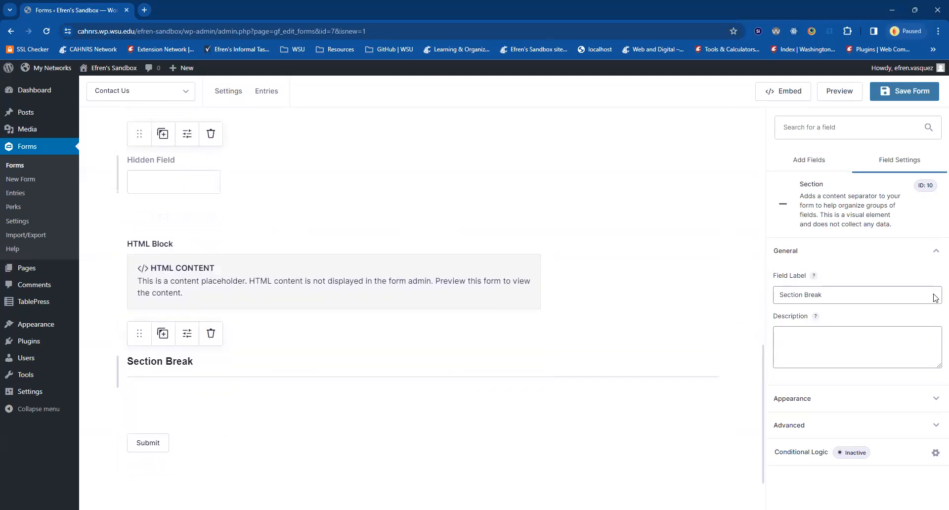
left_click(821, 161)
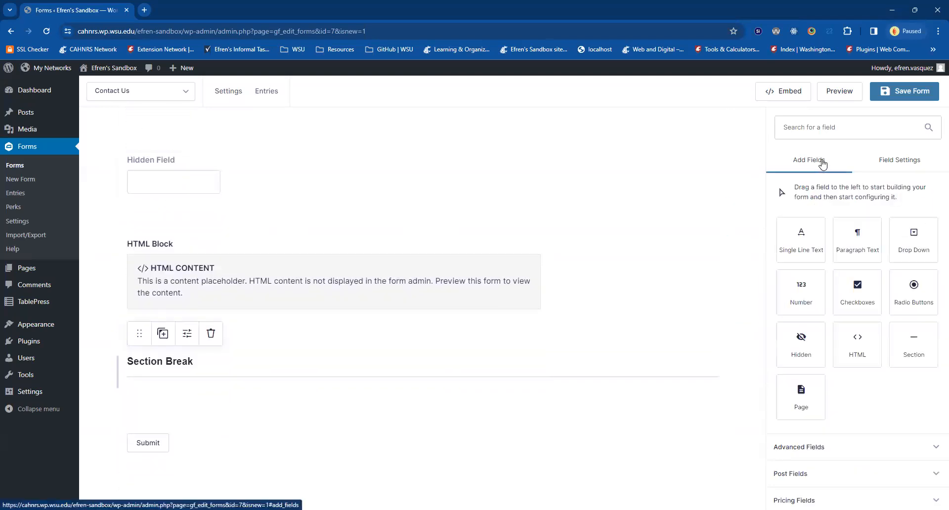
left_click(801, 398)
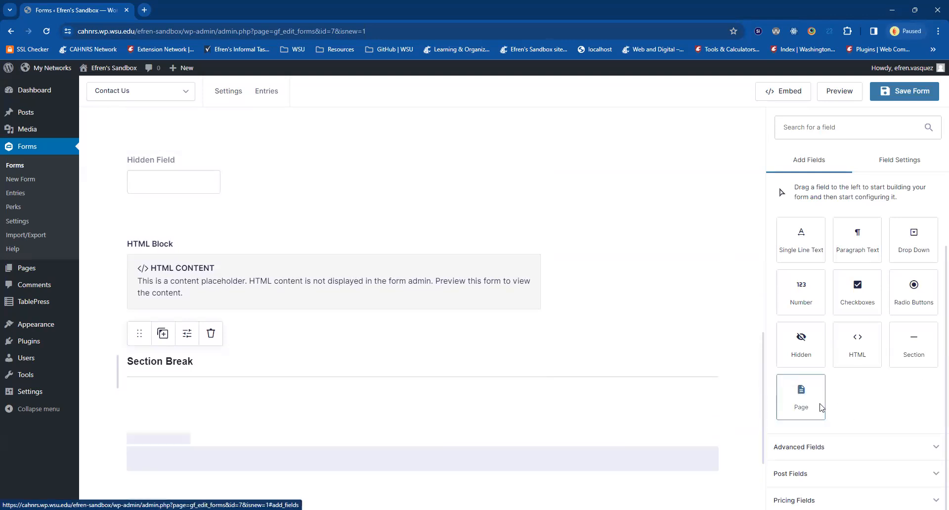
scroll(869, 299, "up", 1)
scroll(869, 301, "down", 1)
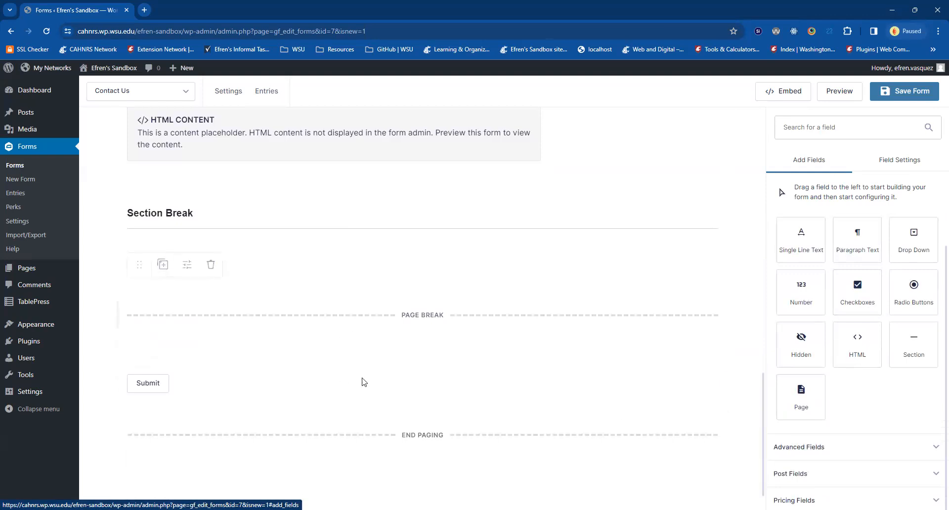
scroll(287, 309, "down", 1)
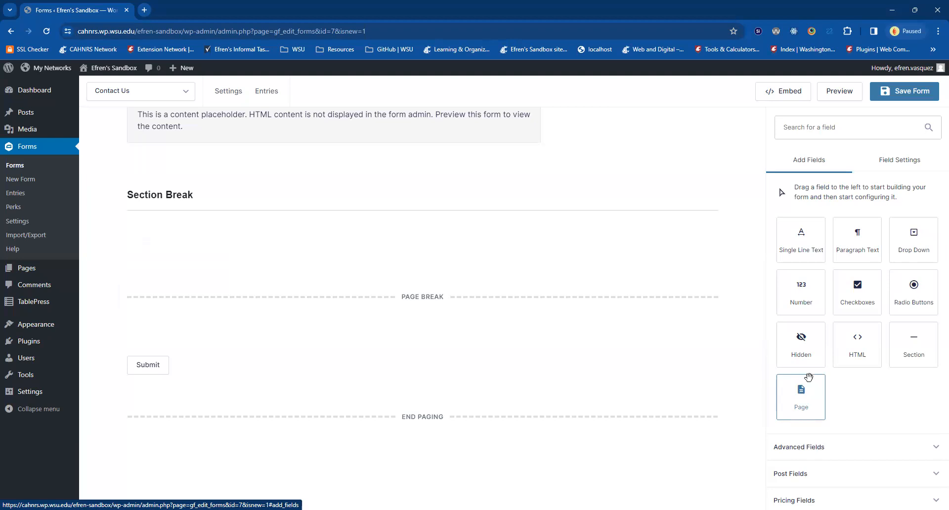
Try to save the form, dismiss the alert, and add a Paragraph Text field between the page break and the submit button
left_click(894, 98)
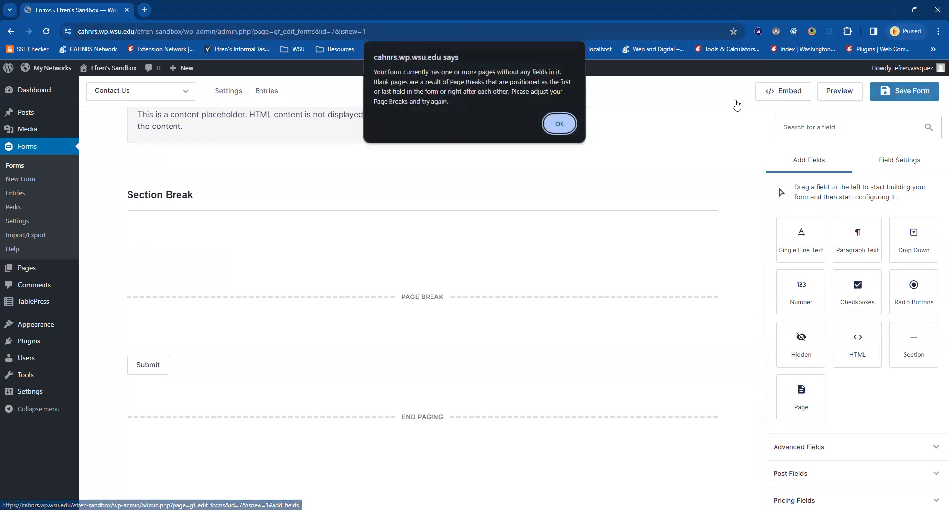
left_click(559, 124)
left_click_drag(858, 247, 358, 336)
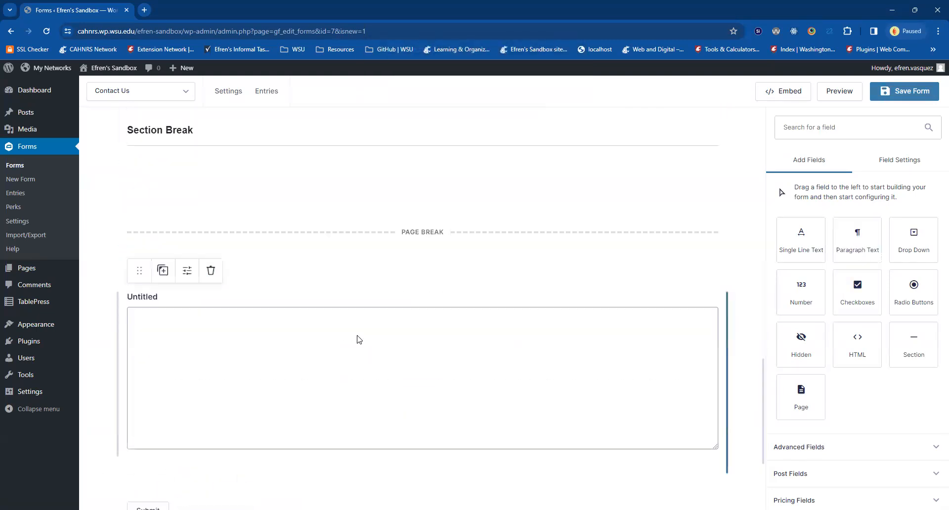
scroll(443, 329, "down", 2)
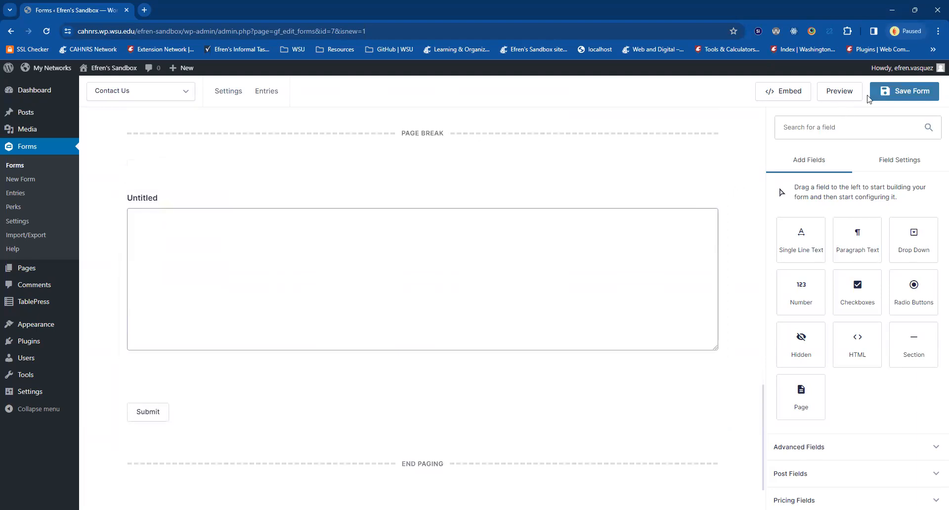
Preview the form and move from its first page to the second and back
left_click(837, 94)
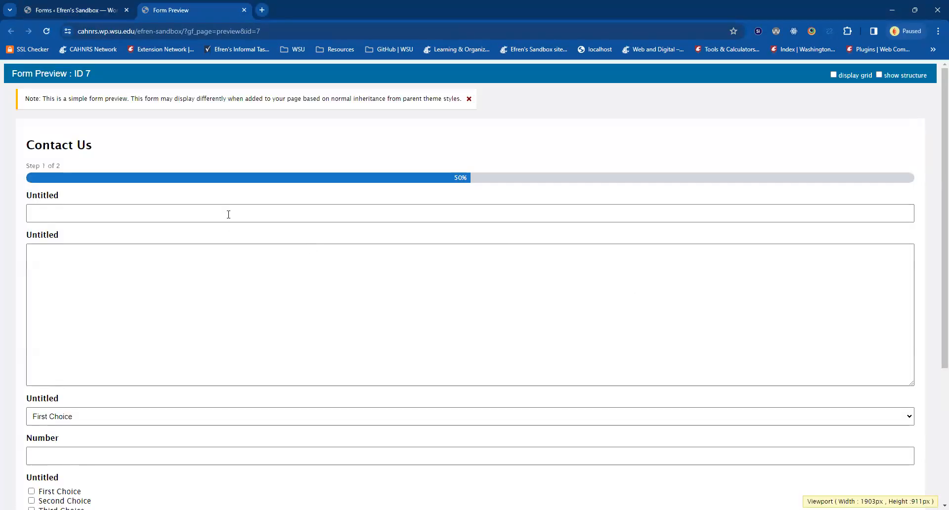
left_click_drag(30, 166, 218, 165)
left_click(147, 156)
scroll(192, 218, "down", 4)
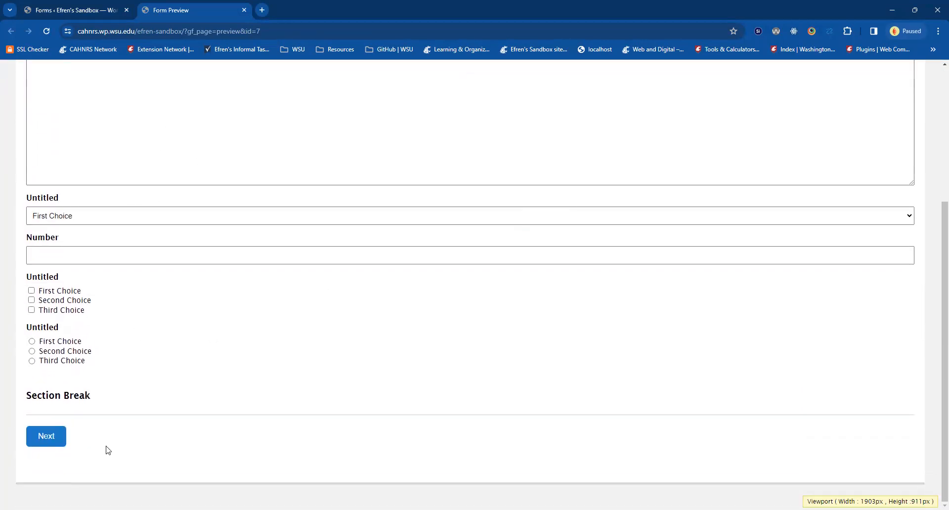
left_click(50, 441)
left_click(87, 277)
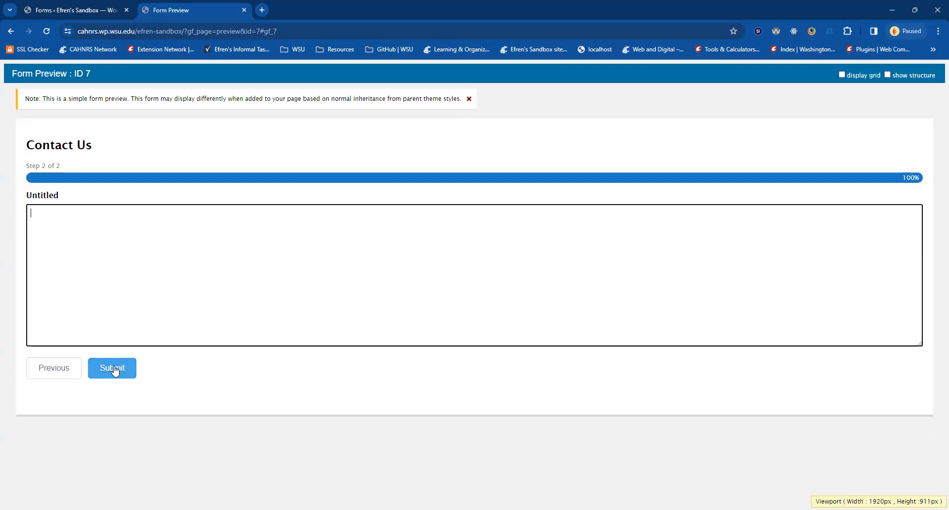
left_click(56, 377)
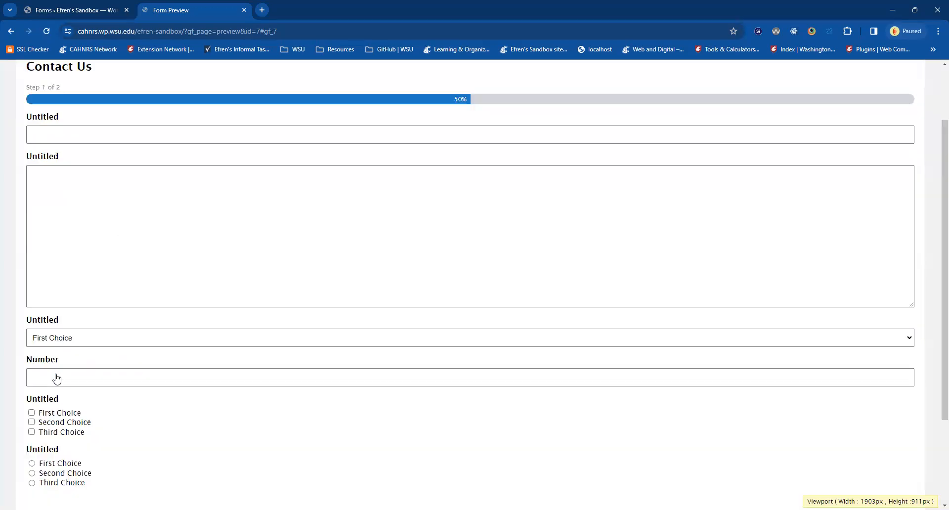
Return to the form editor and review the page break's general settings for the Next and Previous buttons
left_click(74, 10)
scroll(376, 437, "down", 1)
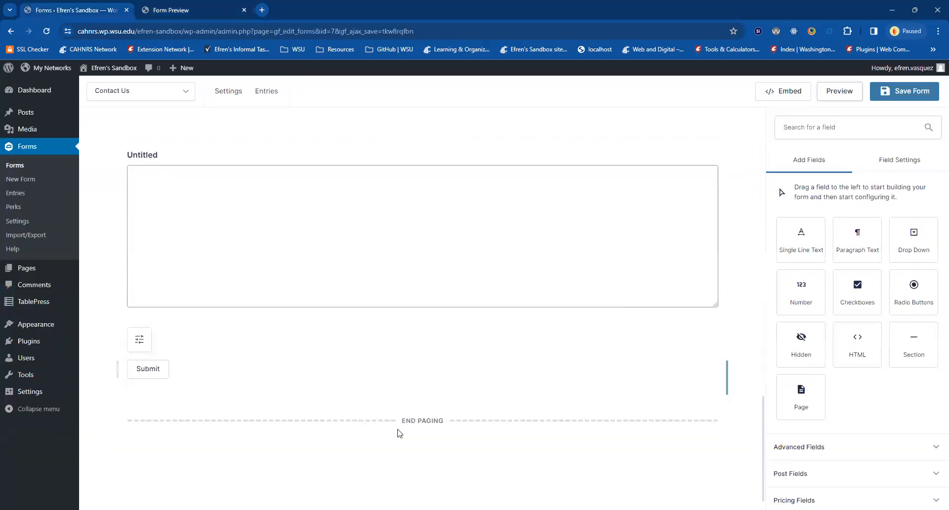
scroll(445, 274, "up", 2)
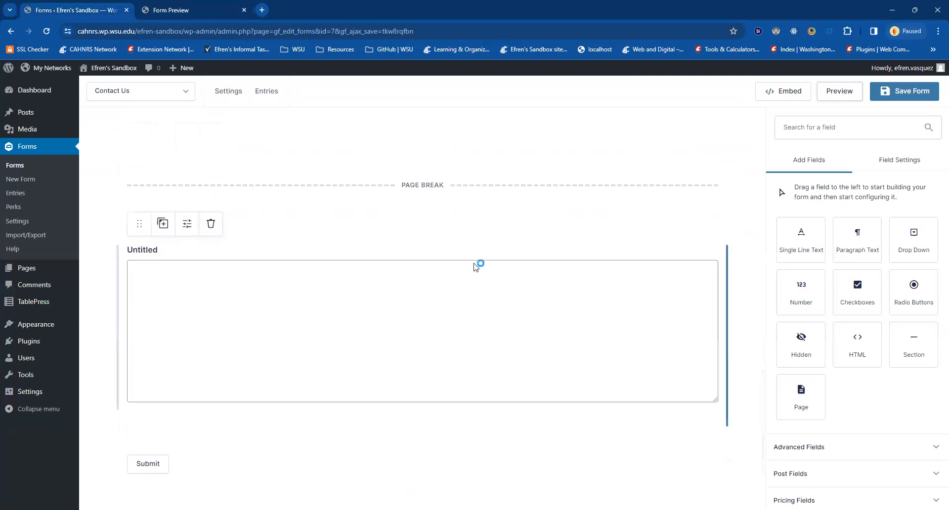
left_click(446, 189)
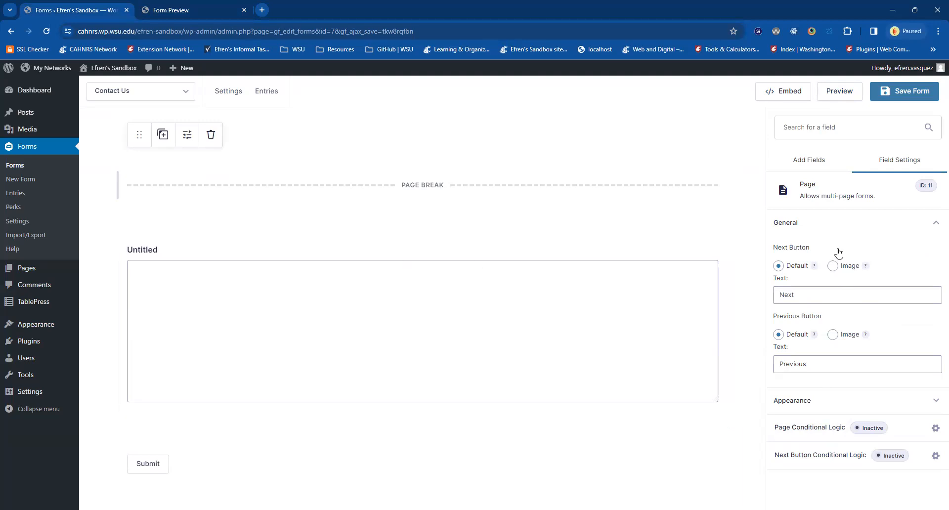
left_click(859, 223)
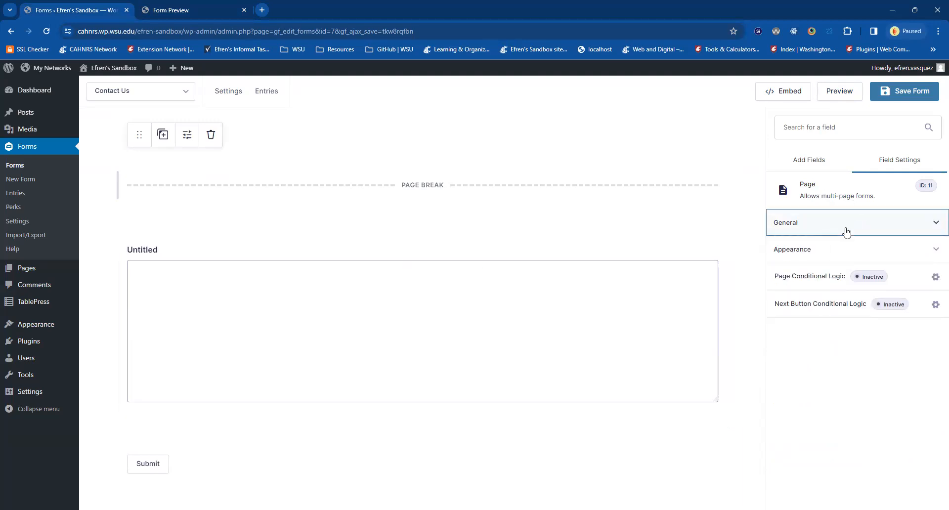
Add a Name field from the advanced fields below the second page's paragraph text field
left_click(834, 168)
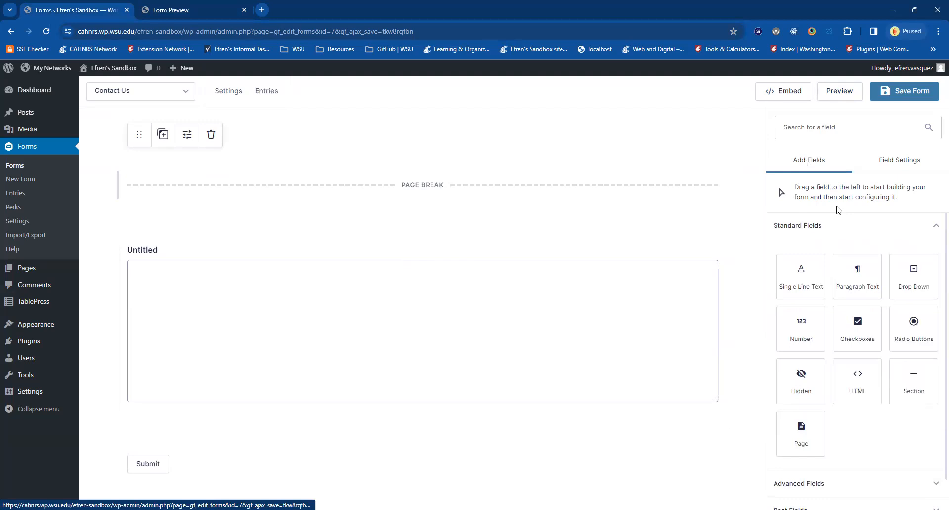
left_click(809, 226)
left_click(787, 253)
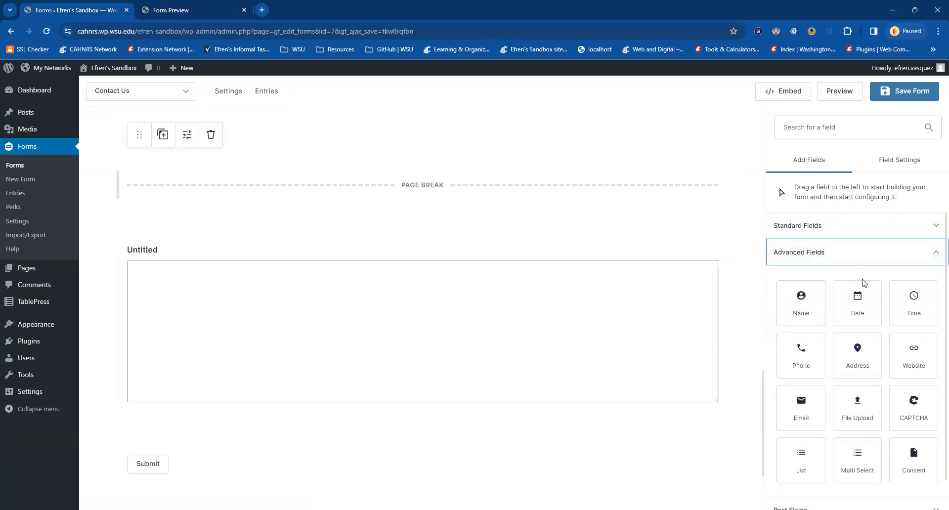
scroll(647, 396, "down", 2)
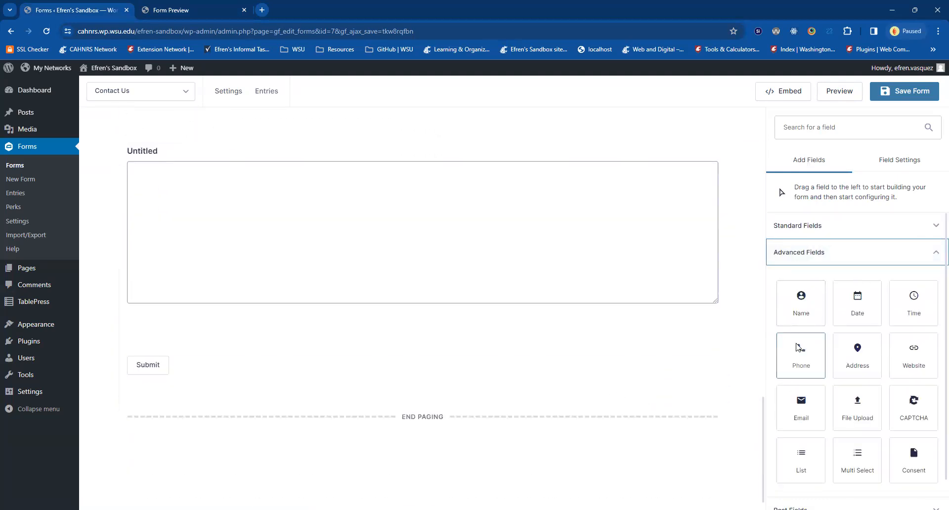
left_click(805, 310)
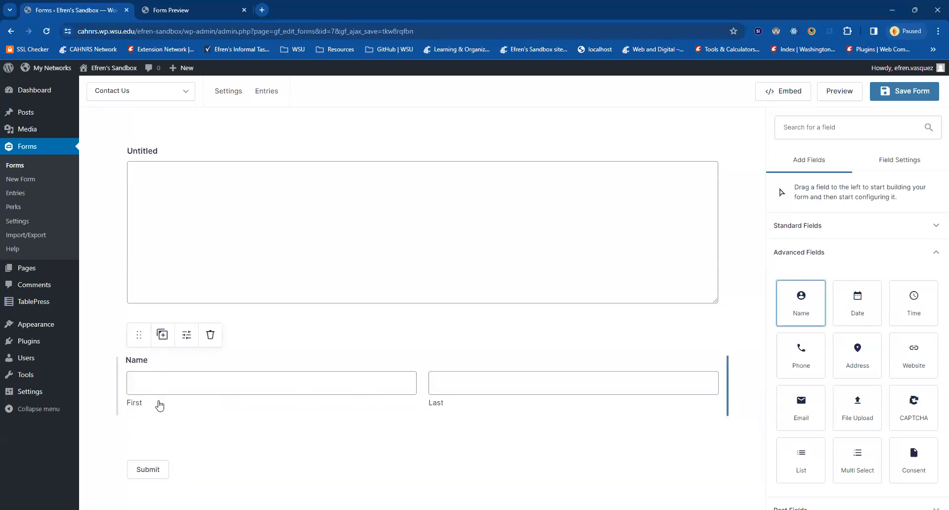
Try showing the Prefix, Middle and Suffix parts of the Name field, hiding each one again
left_click(419, 394)
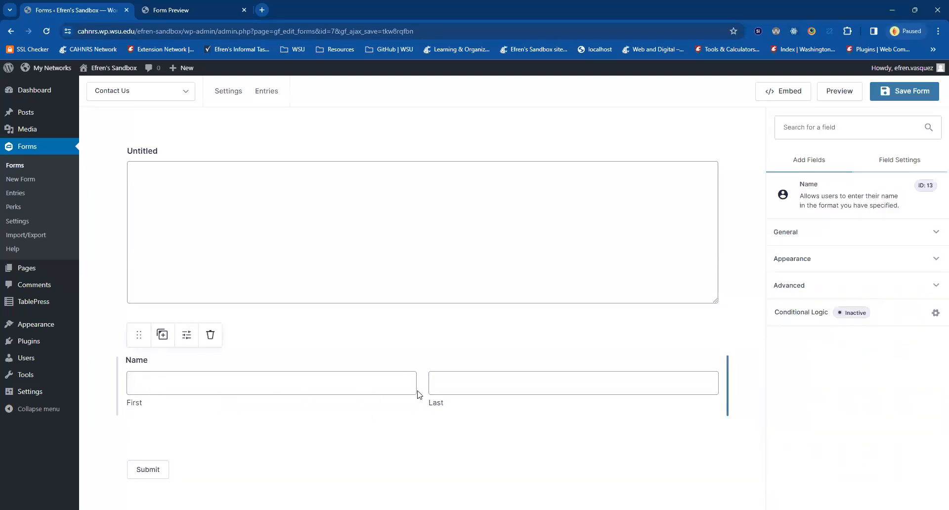
left_click(858, 244)
scroll(859, 244, "down", 2)
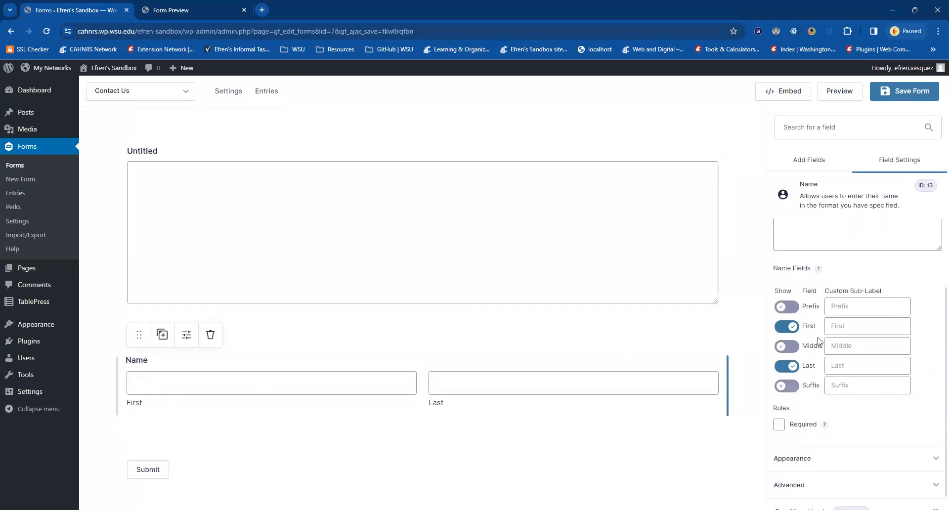
left_click(791, 308)
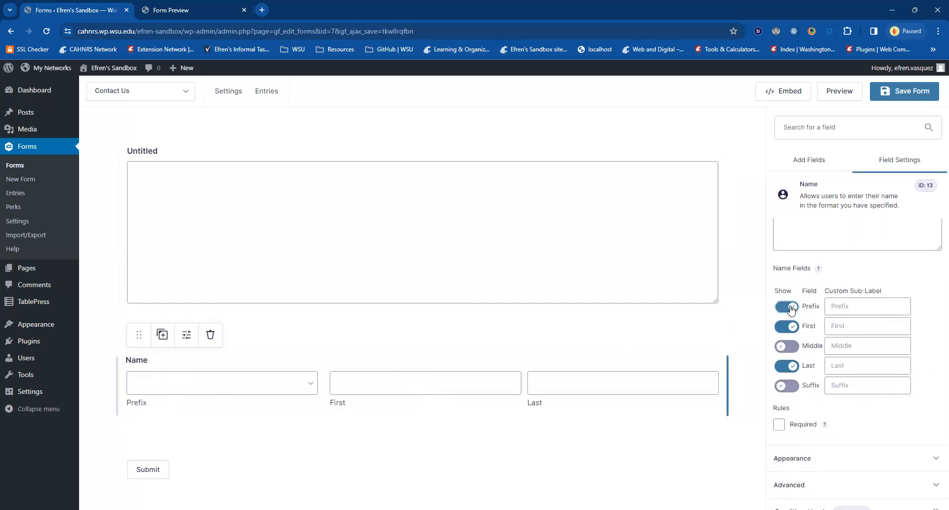
left_click(791, 308)
left_click(788, 347)
left_click(788, 350)
left_click(791, 387)
left_click(791, 387)
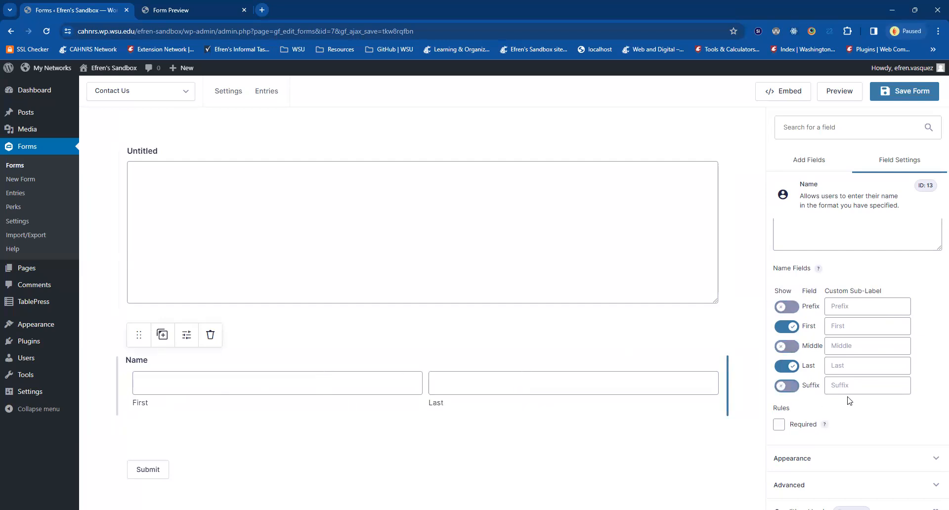
scroll(863, 388, "down", 1)
scroll(865, 382, "up", 2)
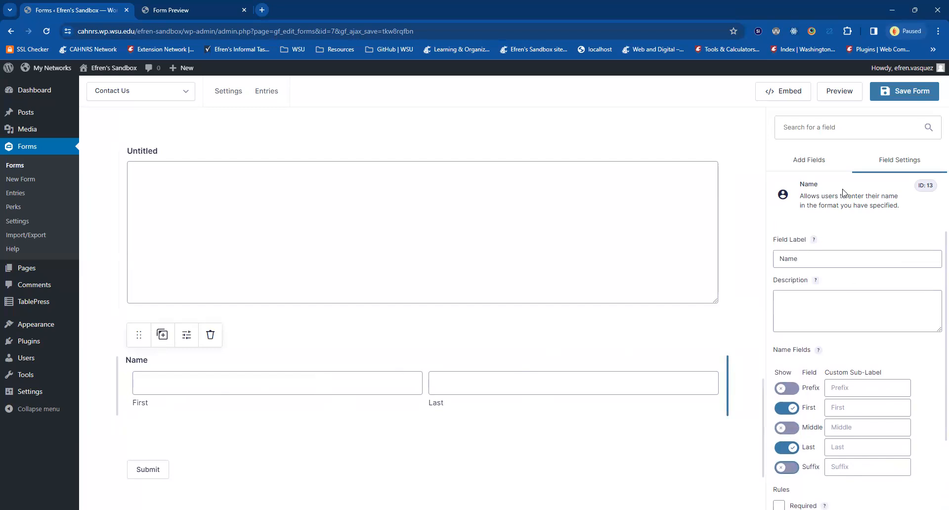
Add a Date field below the Name field and set its date input type to Date Field
left_click(831, 165)
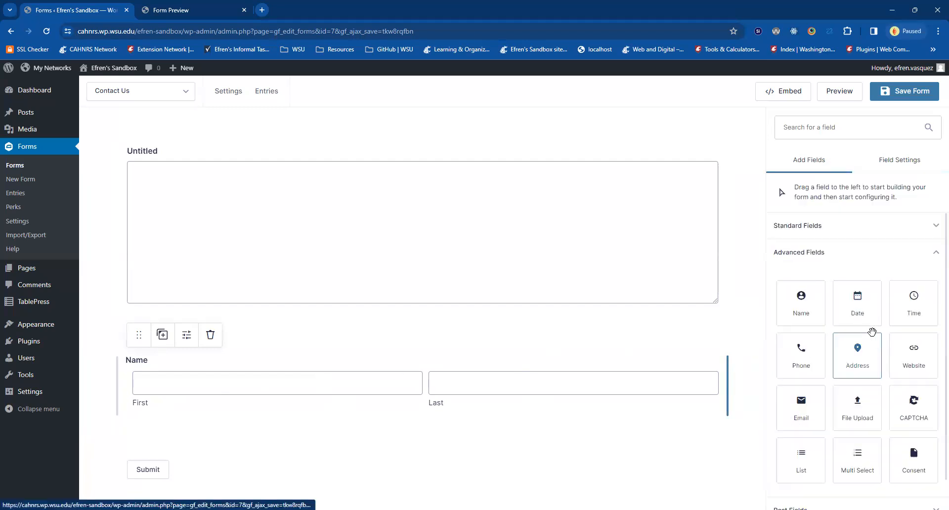
left_click(849, 298)
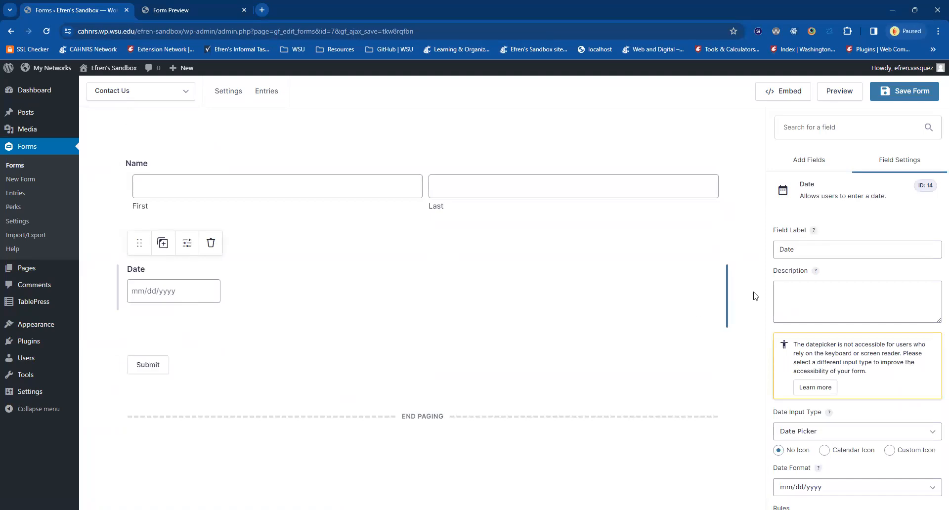
left_click(849, 432)
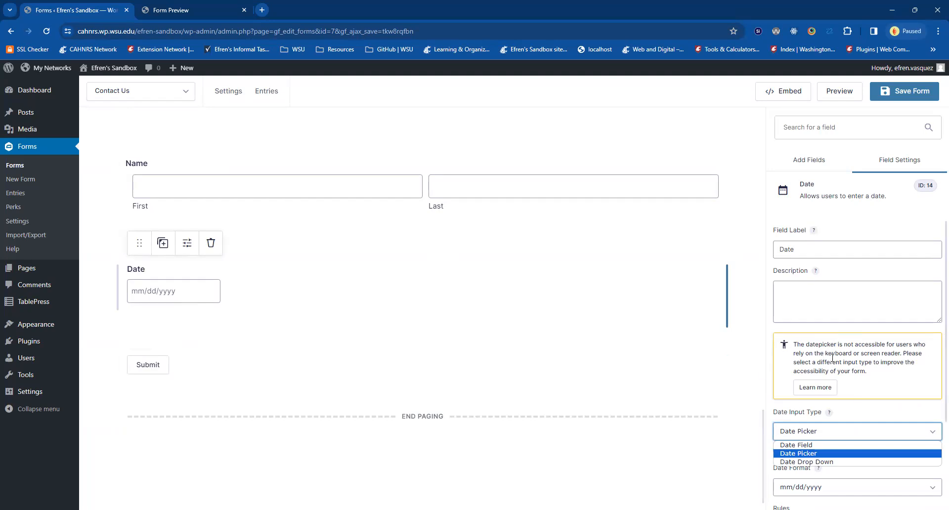
left_click(856, 446)
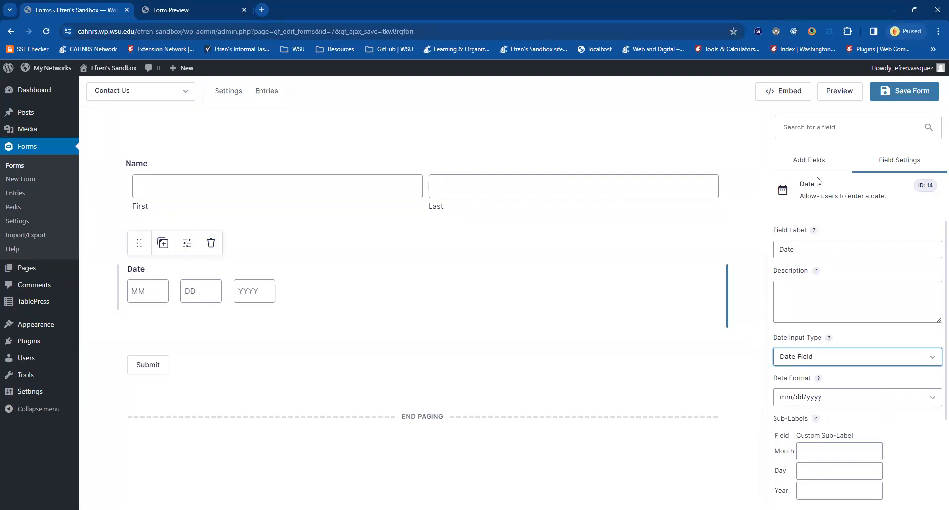
Add a Time field and a Phone field below the Date field
left_click(820, 162)
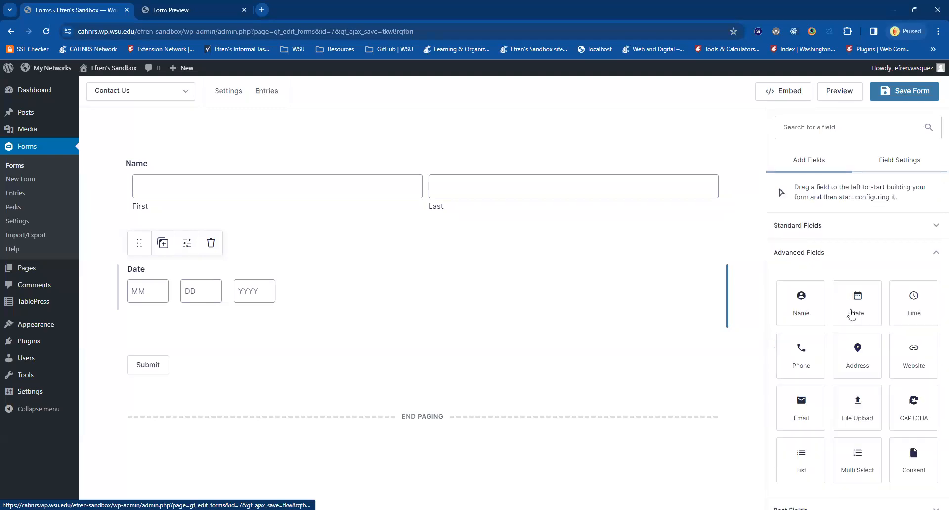
left_click(889, 323)
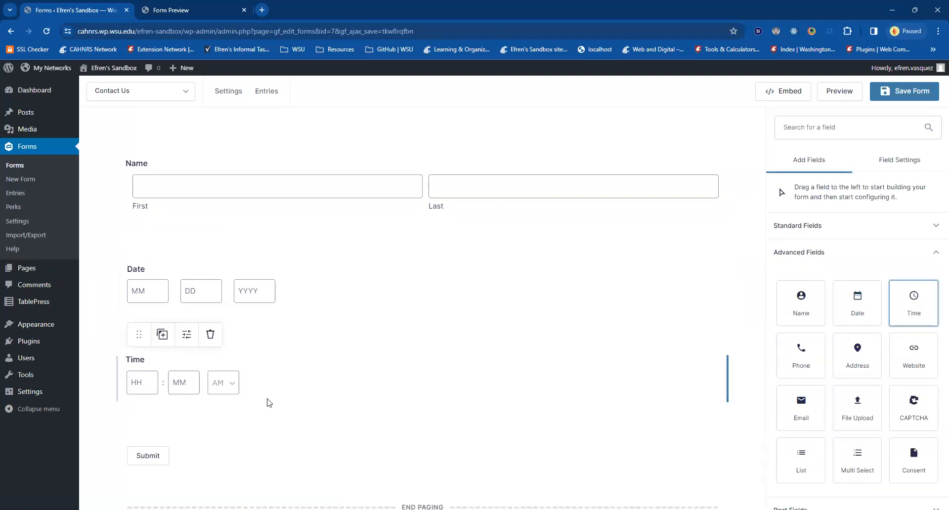
left_click(800, 349)
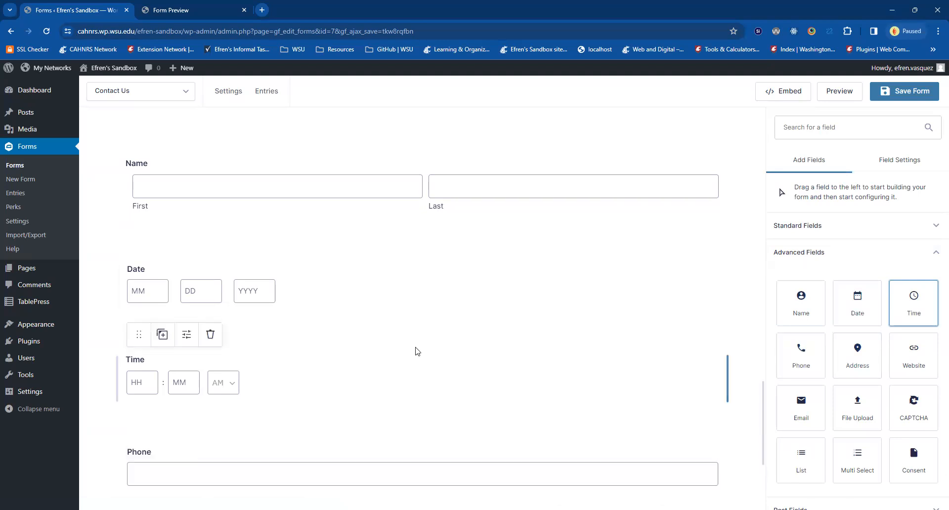
Examine the phone format options available for the Phone field
left_click(237, 381)
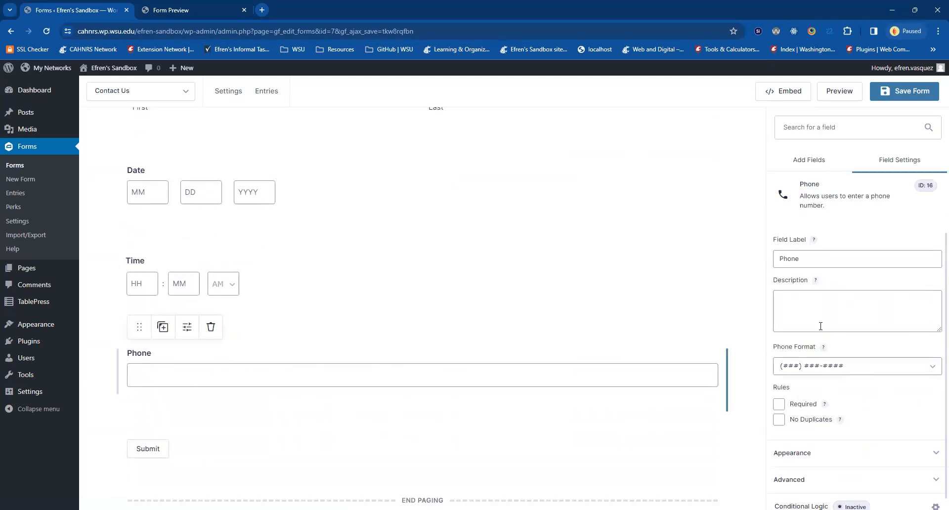
left_click(834, 371)
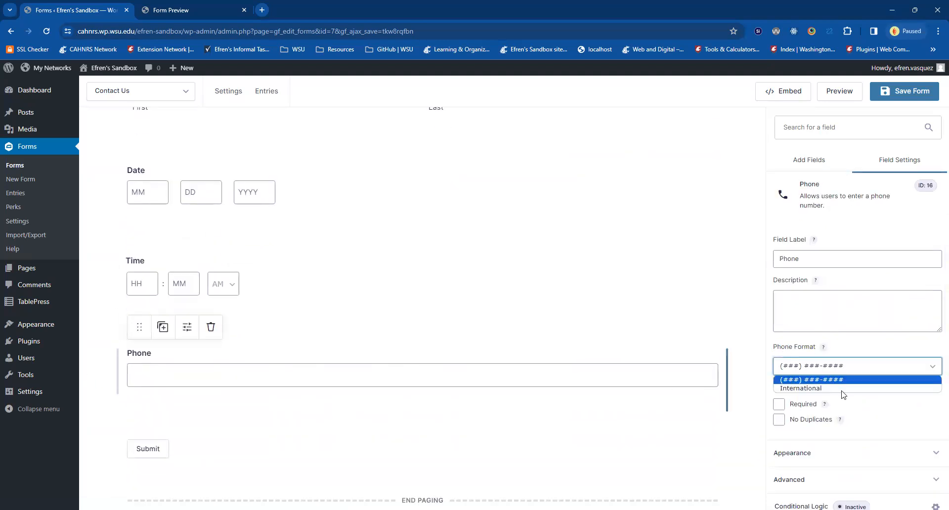
left_click(904, 421)
Add an Address field below the Phone field and open its settings
left_click(816, 159)
left_click(856, 368)
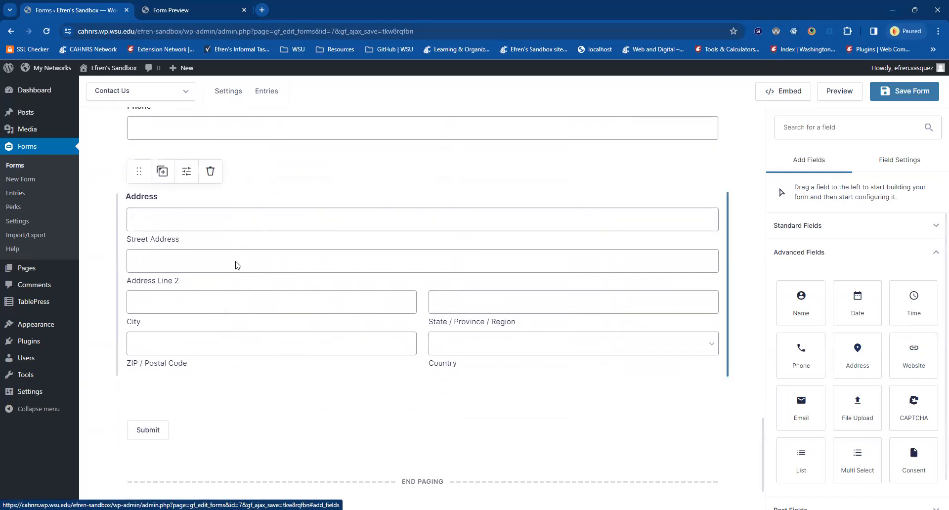
left_click(158, 229)
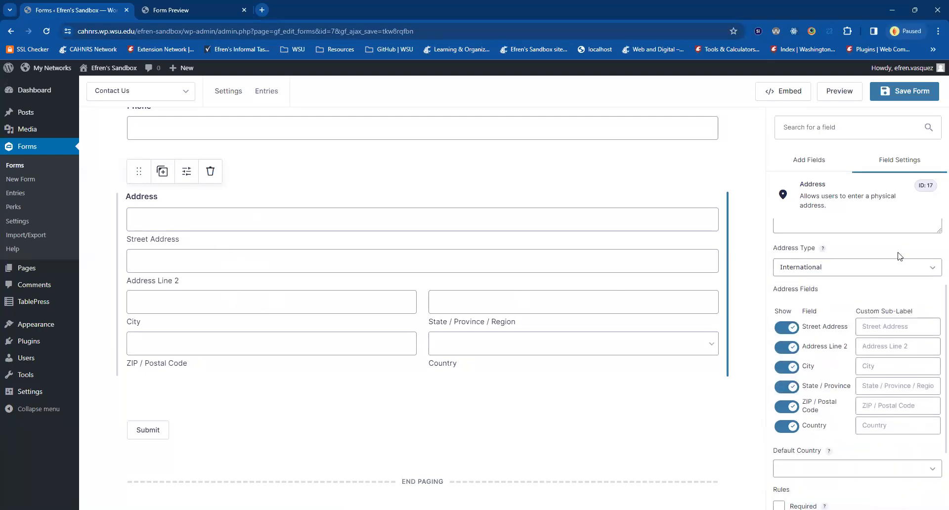
Try hiding the Address Line 2, City and State / Province parts of the Address field, showing each one again
left_click(794, 349)
left_click(794, 349)
left_click(786, 371)
left_click(786, 369)
left_click(787, 387)
left_click(786, 387)
Hide the Country part of the Address field and set its default country to United States
left_click(786, 427)
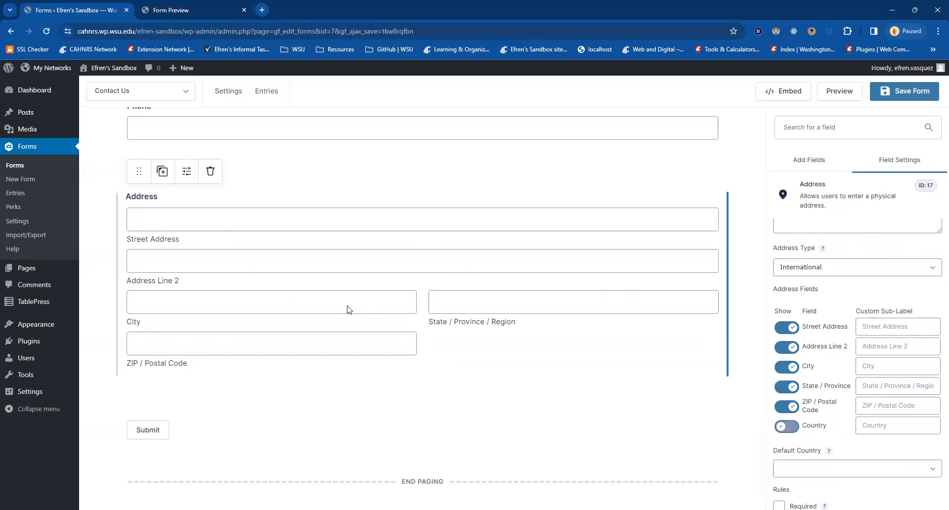
scroll(598, 368, "down", 1)
scroll(860, 396, "down", 2)
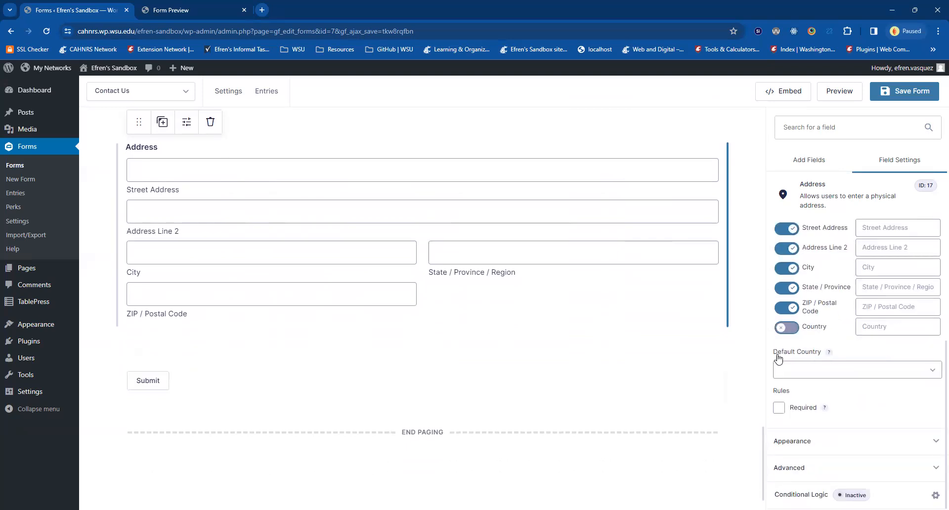
left_click(812, 378)
scroll(900, 300, "down", 20)
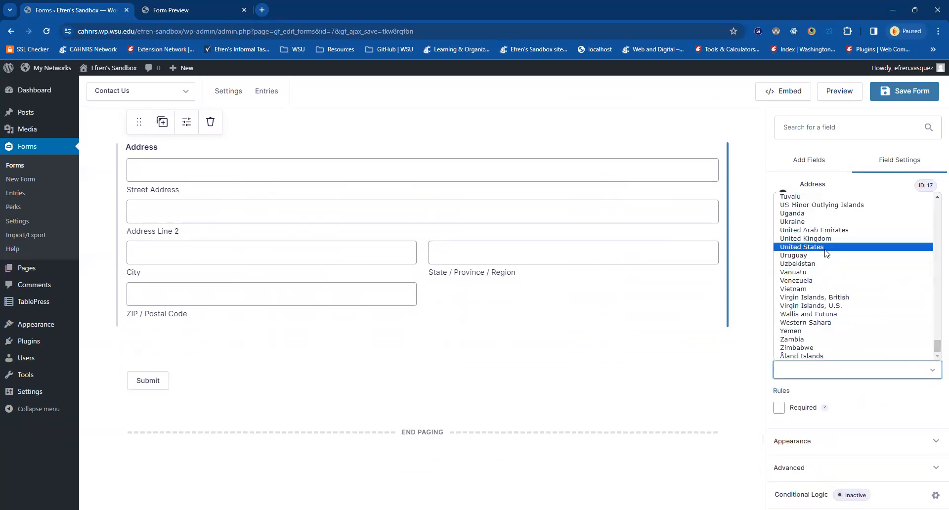
left_click(824, 252)
left_click(787, 327)
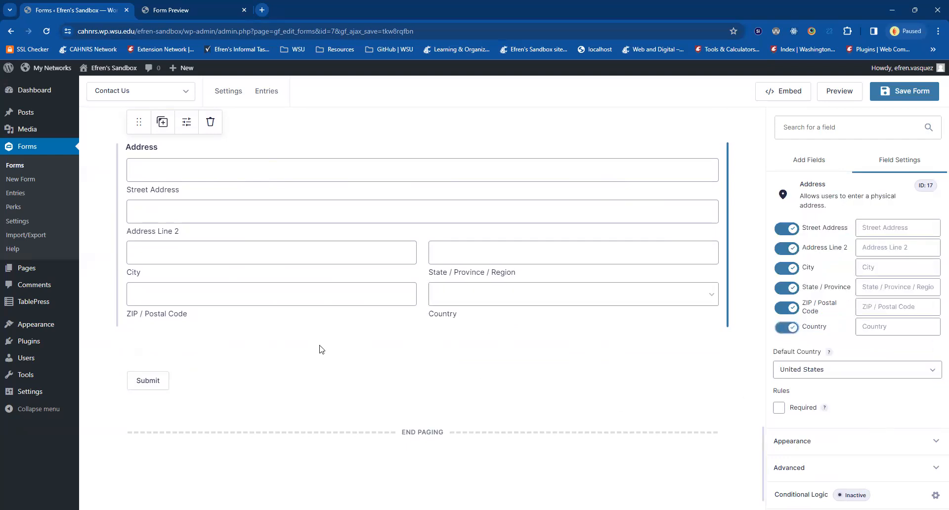
left_click(787, 327)
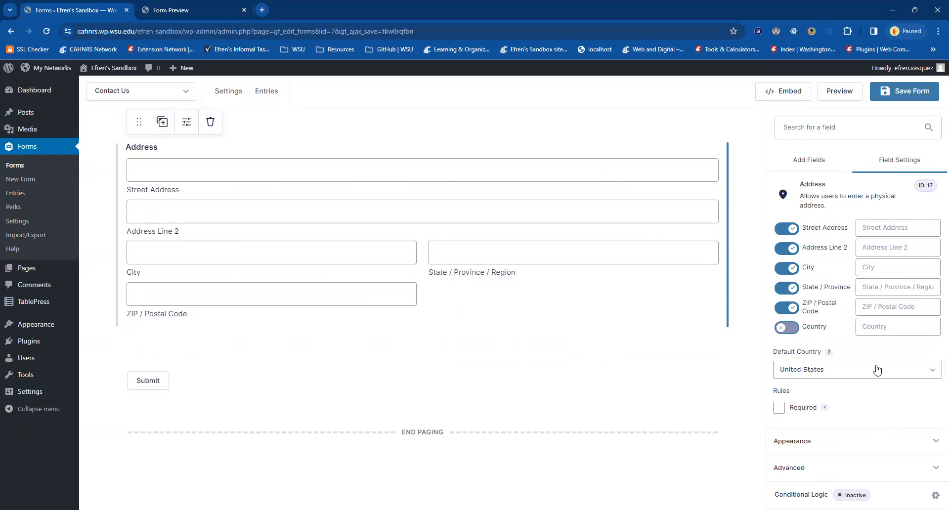
Set the Address field's address type to United States
scroll(870, 359, "up", 2)
scroll(865, 348, "up", 1)
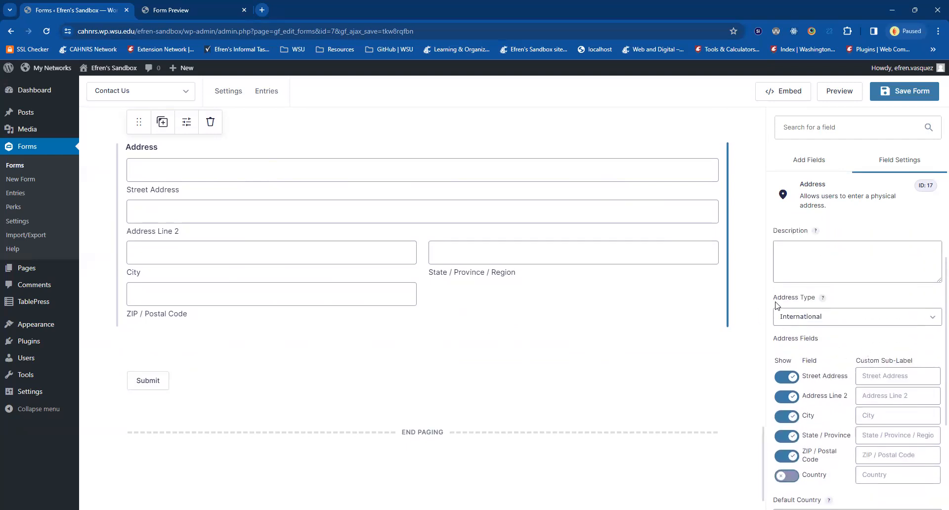
left_click(792, 320)
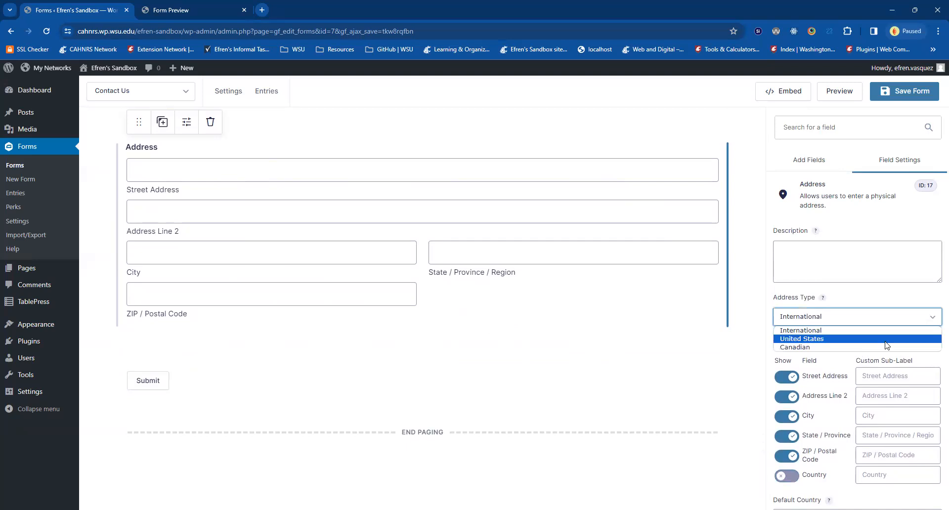
left_click(822, 339)
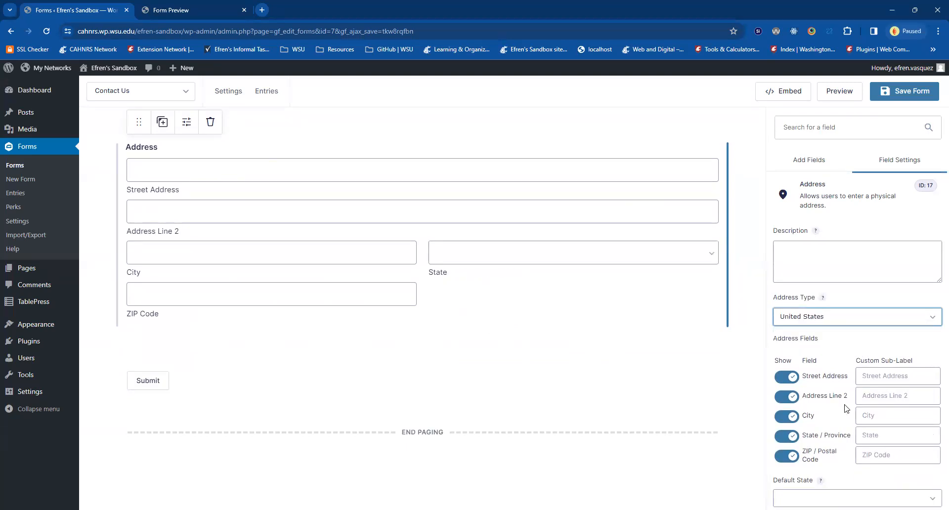
left_click(872, 340)
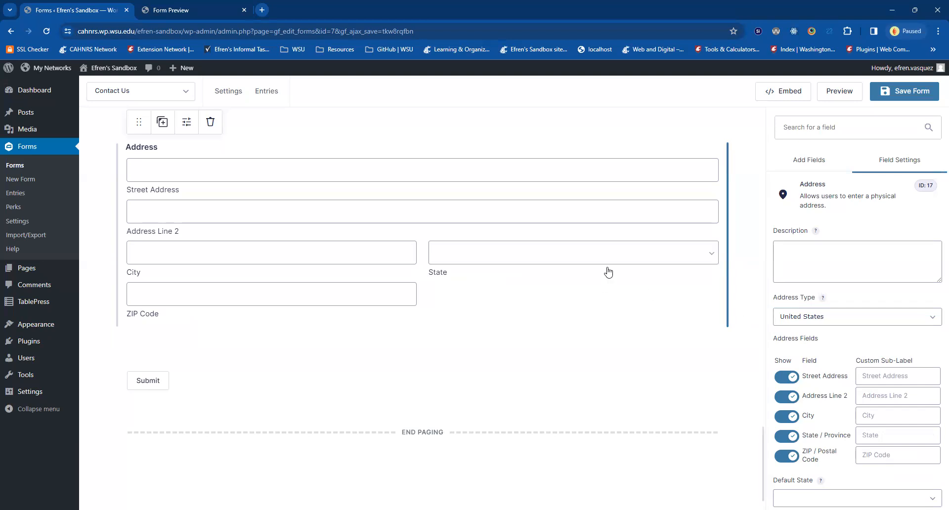
Set the Address field's default state to Washington
scroll(873, 317, "down", 2)
scroll(872, 316, "down", 1)
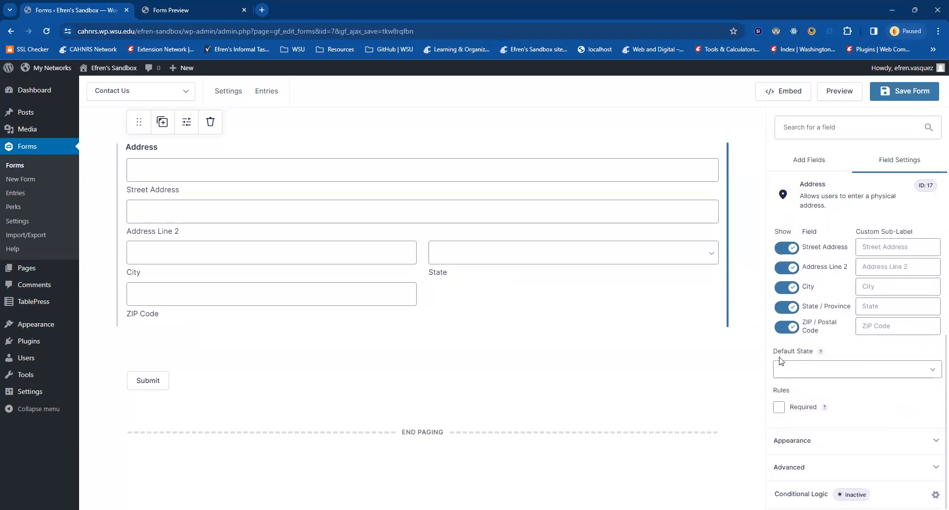
left_click(803, 368)
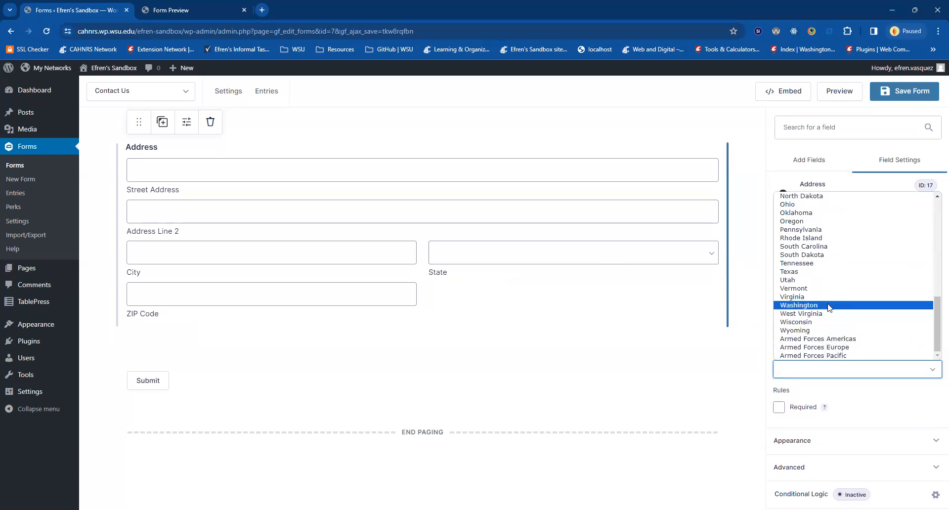
left_click(801, 305)
left_click(798, 346)
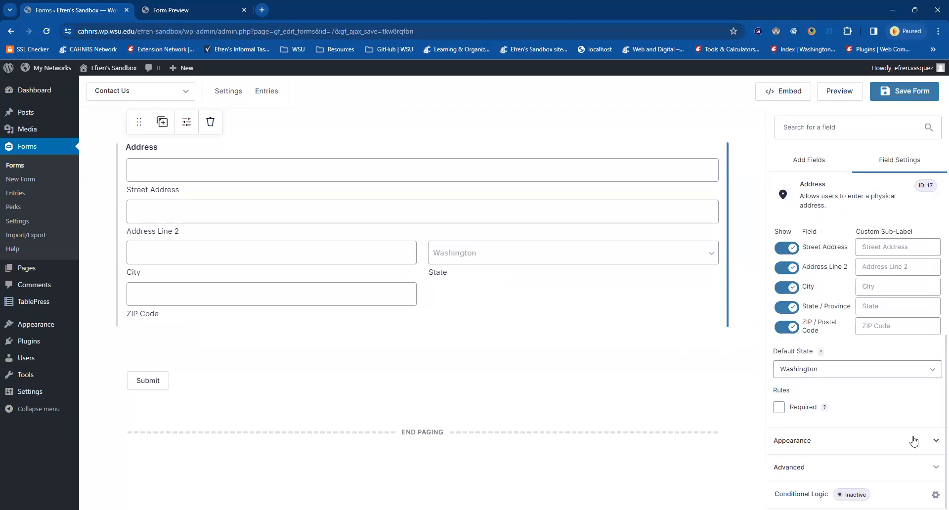
Add a Website field below the Address field and open its settings
left_click(814, 160)
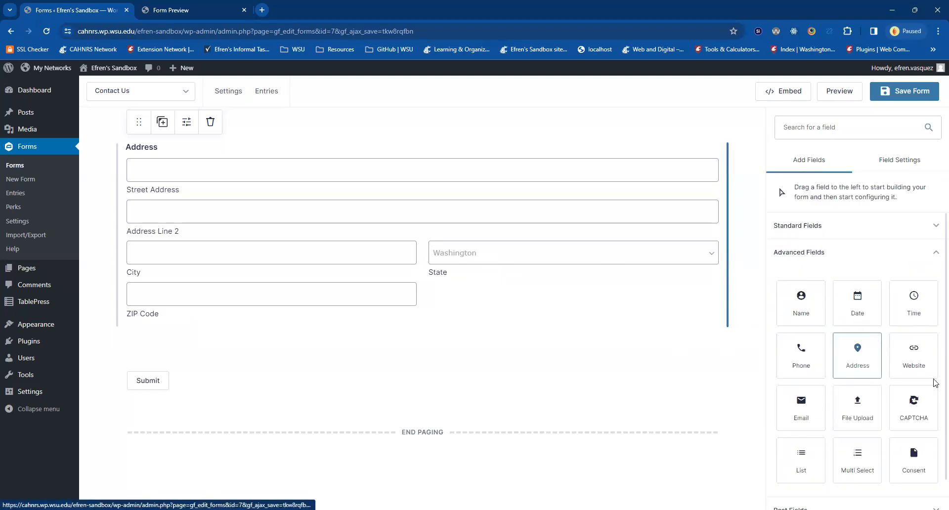
left_click_drag(932, 376, 170, 389)
left_click(125, 389)
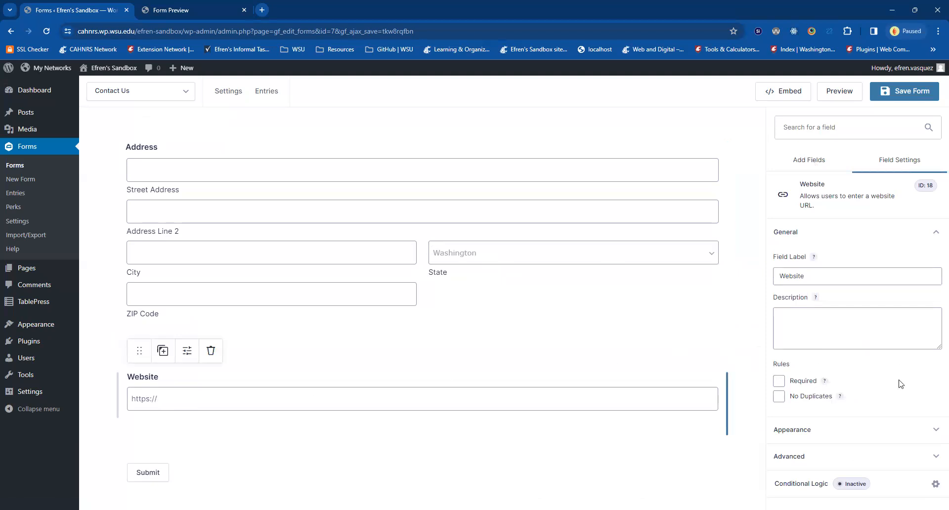
Add an Email field below the Website field and enable email confirmation for it
left_click(812, 158)
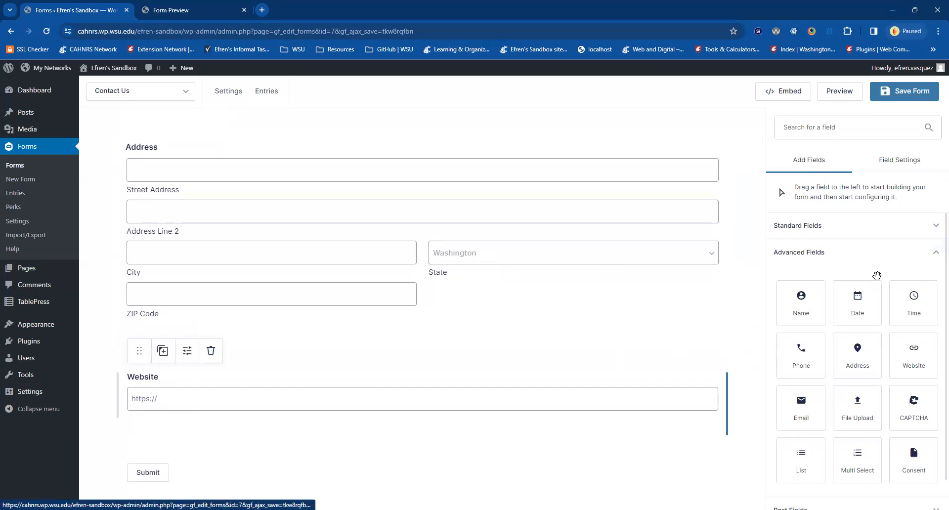
left_click(792, 370)
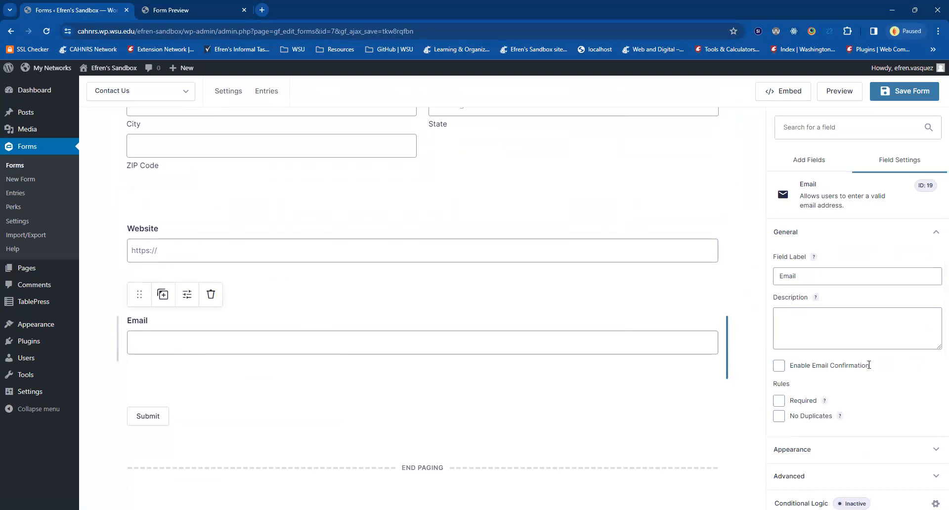
left_click(779, 367)
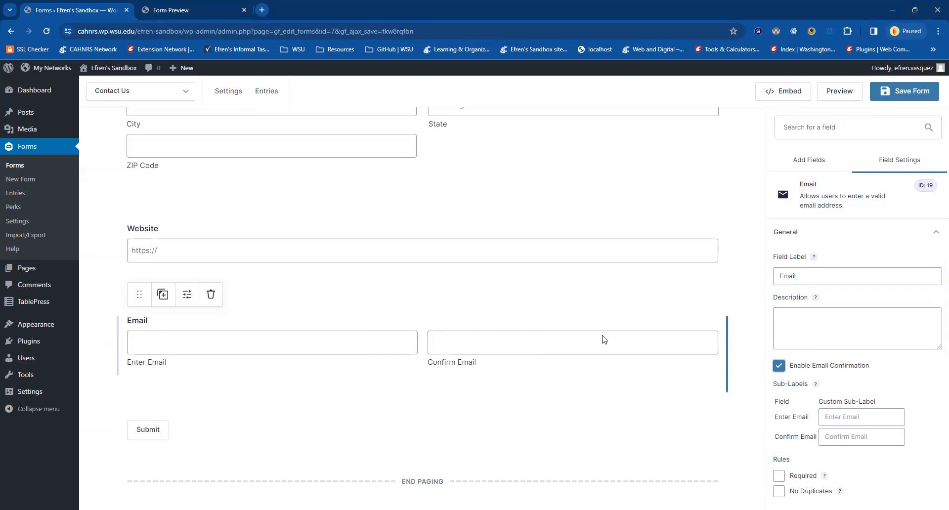
Add a File Upload field below the Email field and look through its general settings
left_click(821, 168)
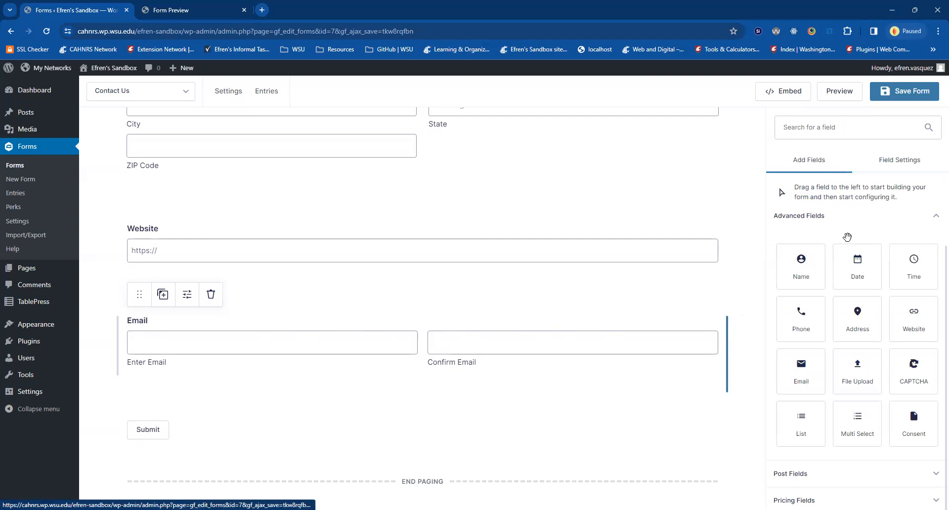
left_click(858, 372)
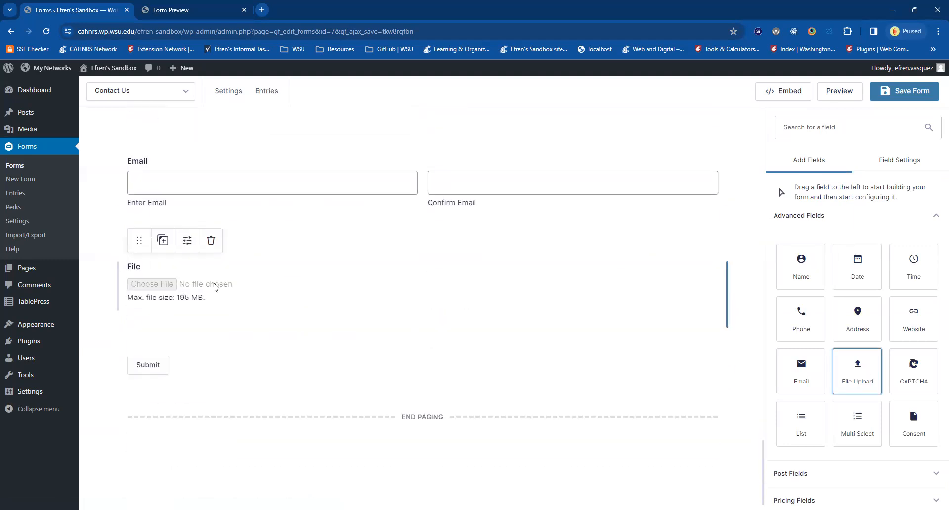
left_click(216, 286)
scroll(837, 339, "down", 3)
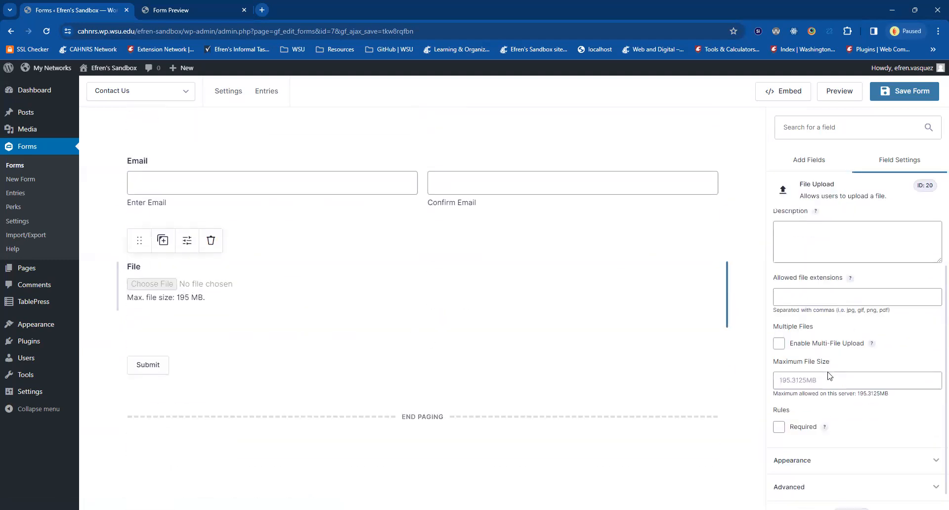
scroll(837, 275, "up", 3)
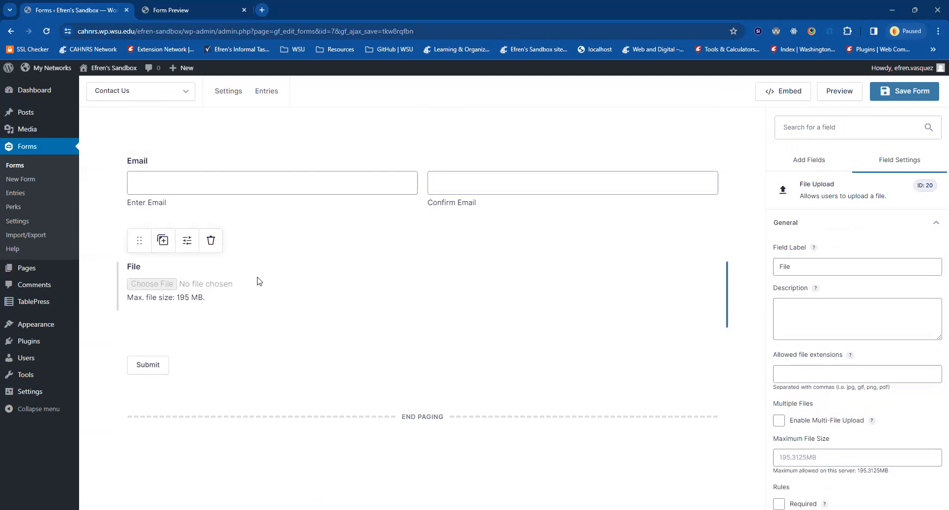
scroll(779, 346, "down", 2)
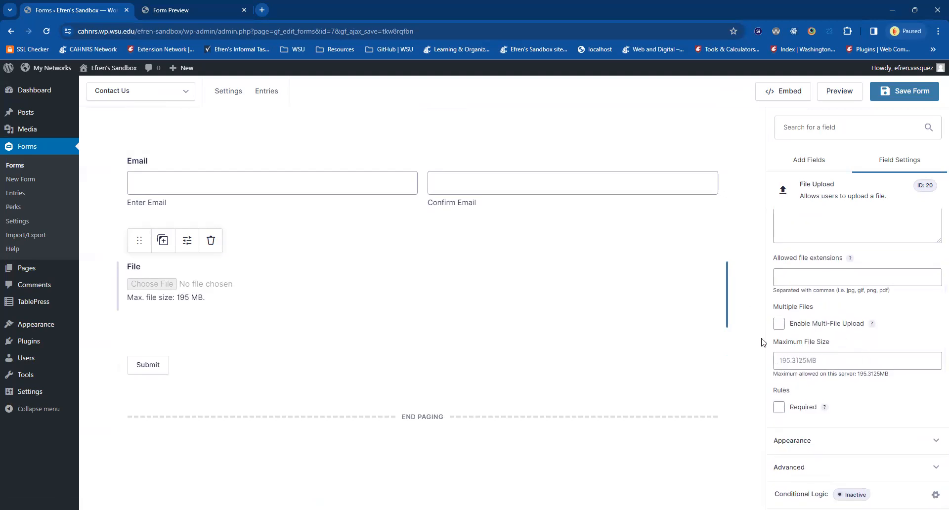
Set the File Upload field's maximum file size to 1MB
left_click(793, 366)
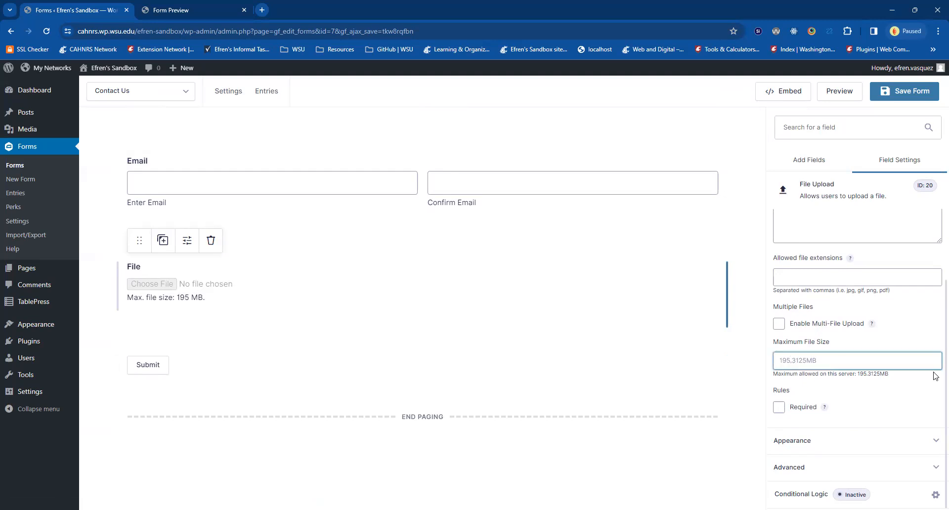
left_click_drag(873, 375, 858, 375)
left_click(837, 378)
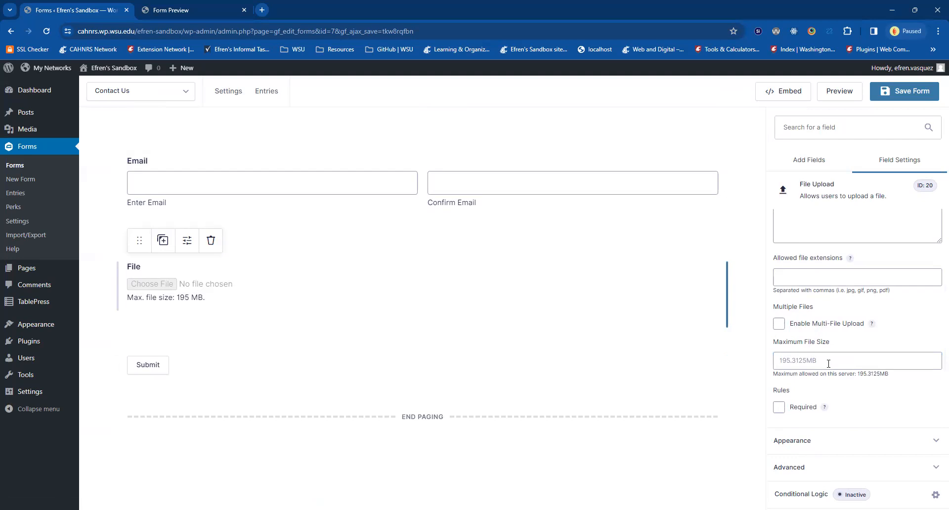
left_click(830, 364)
type("1MB")
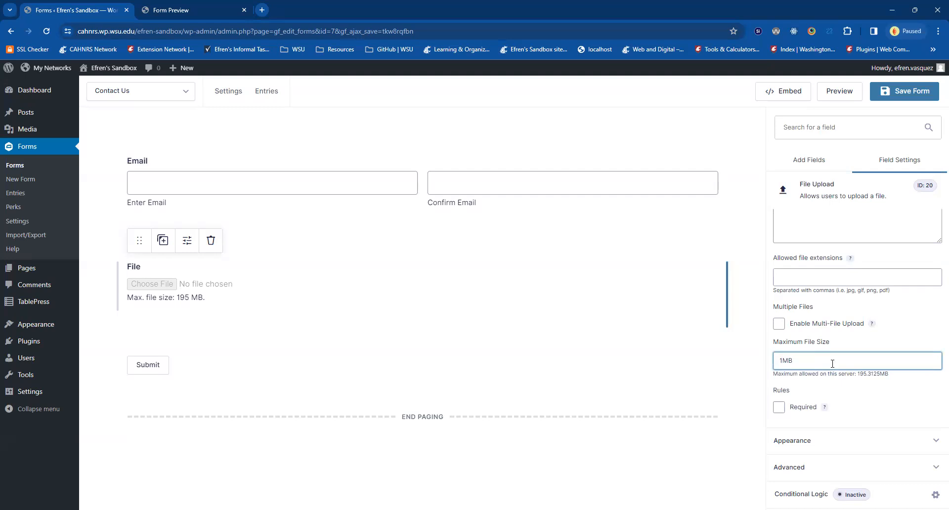
key("Tab")
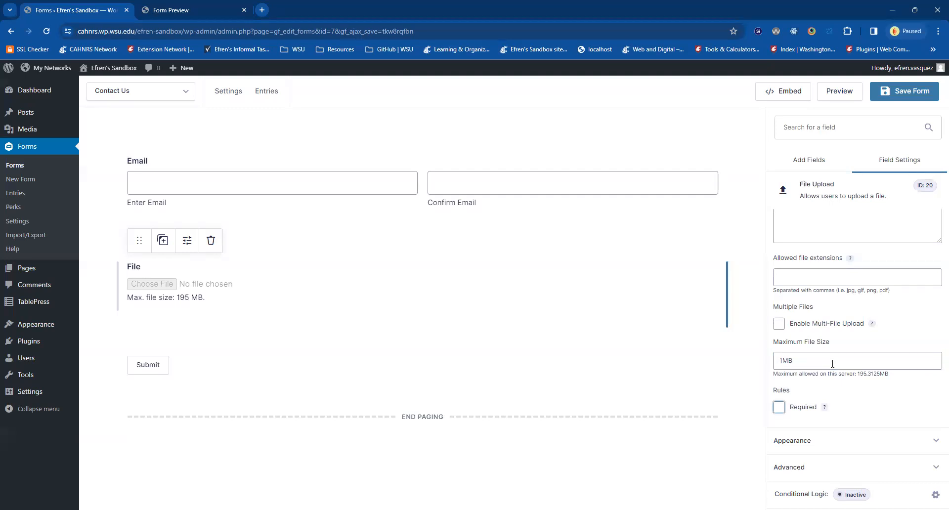
Set the File Upload field's allowed file extensions to "jpg, jpeg, png, gif"
left_click_drag(814, 287, 904, 291)
left_click(905, 293)
left_click(800, 276)
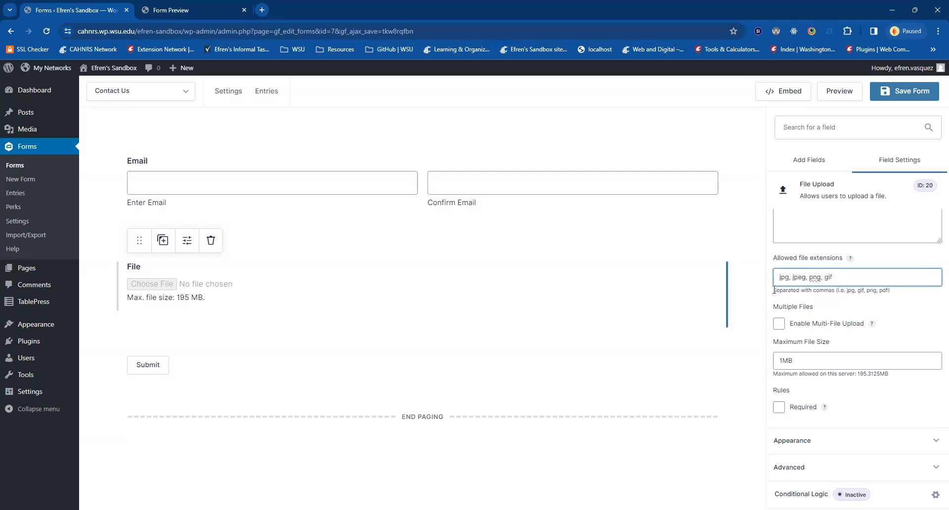
left_click_drag(841, 278, 766, 278)
left_click(899, 299)
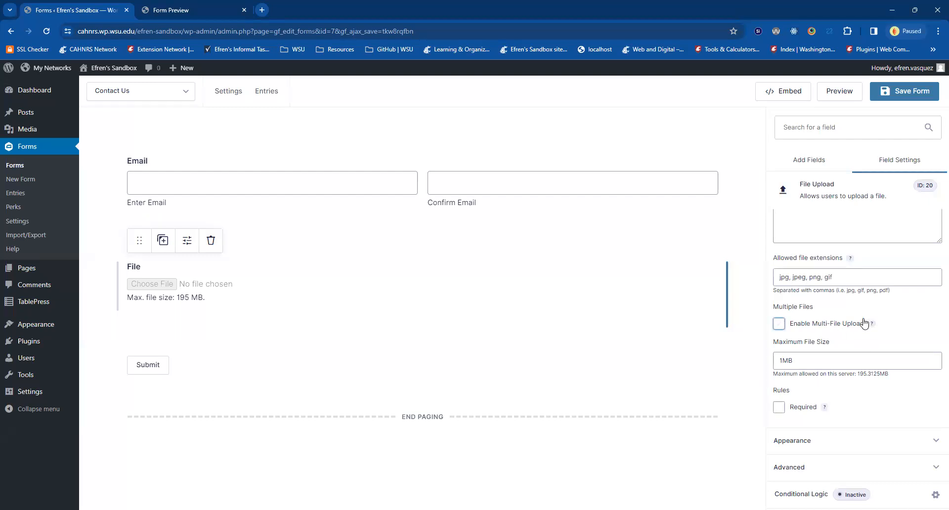
Add a CAPTCHA field below the File Upload field, view its settings and return to the list of available fields
left_click(810, 161)
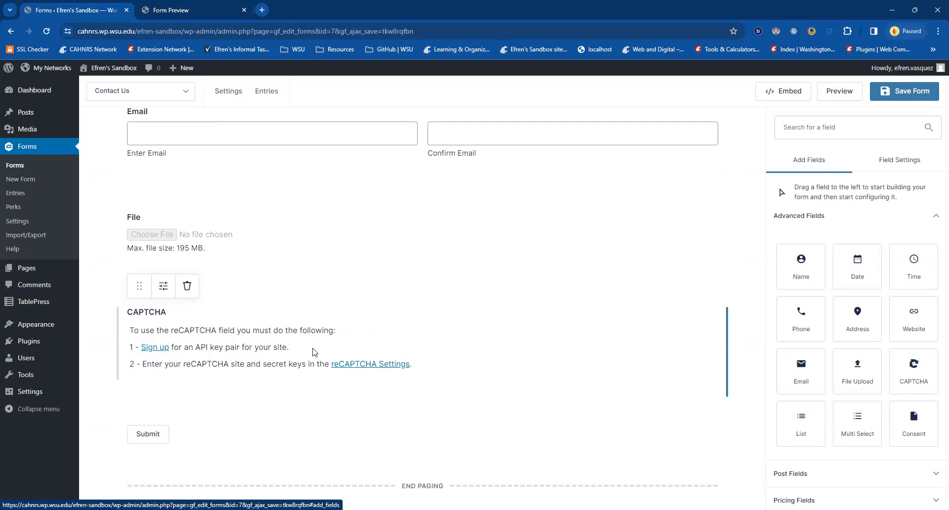
left_click(265, 346)
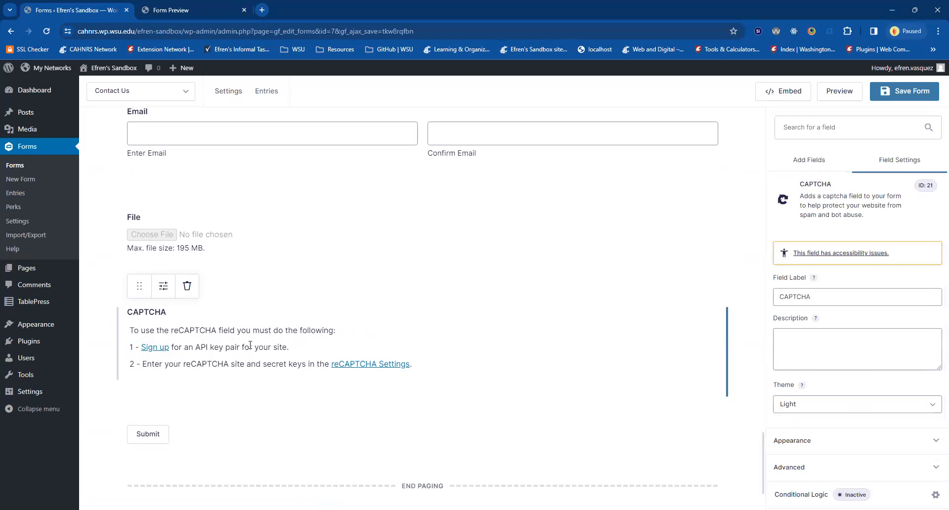
left_click(823, 163)
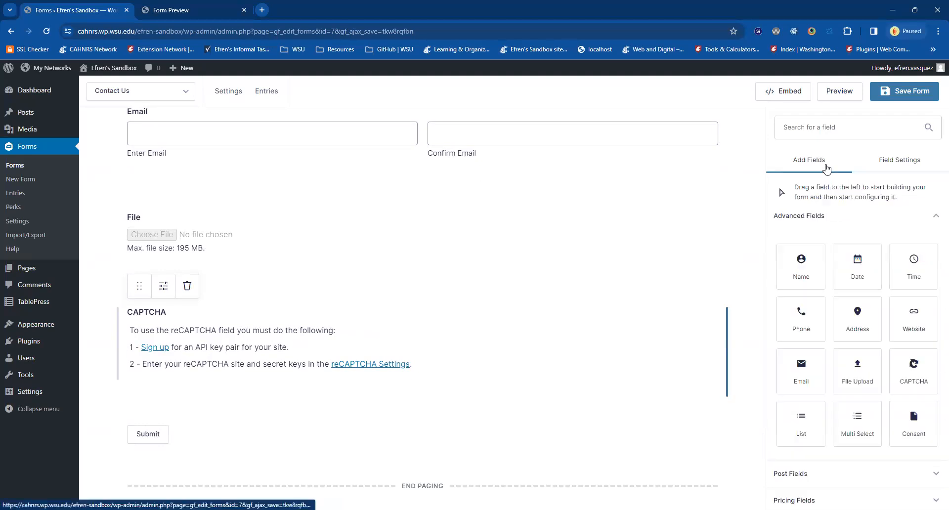
Add a List field below the CAPTCHA field, enable multiple columns for it and review its three column labels
left_click_drag(816, 422, 301, 409)
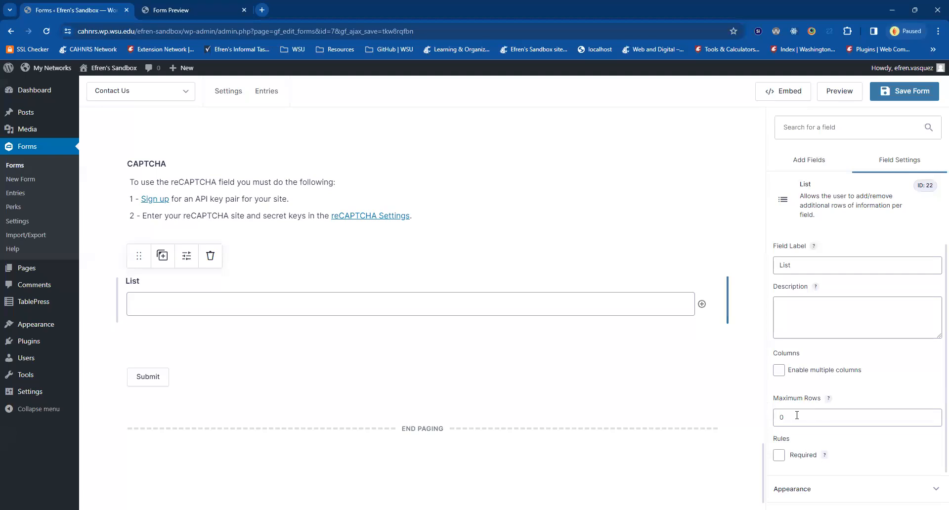
scroll(809, 412, "down", 1)
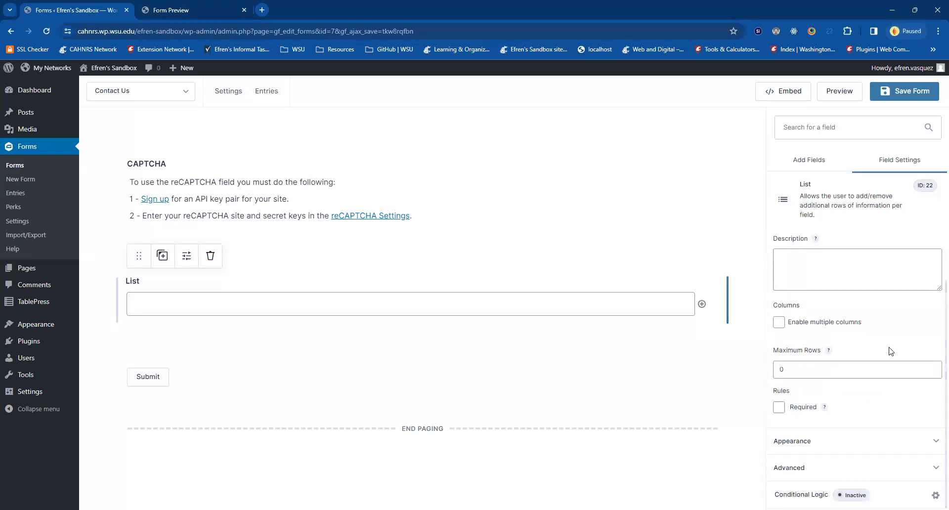
left_click(799, 325)
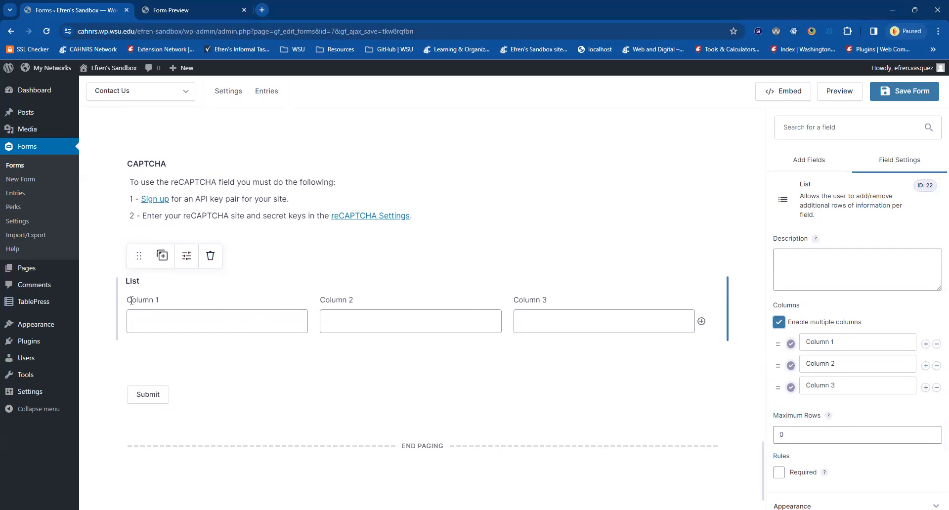
left_click_drag(127, 300, 173, 301)
left_click_drag(319, 302, 381, 302)
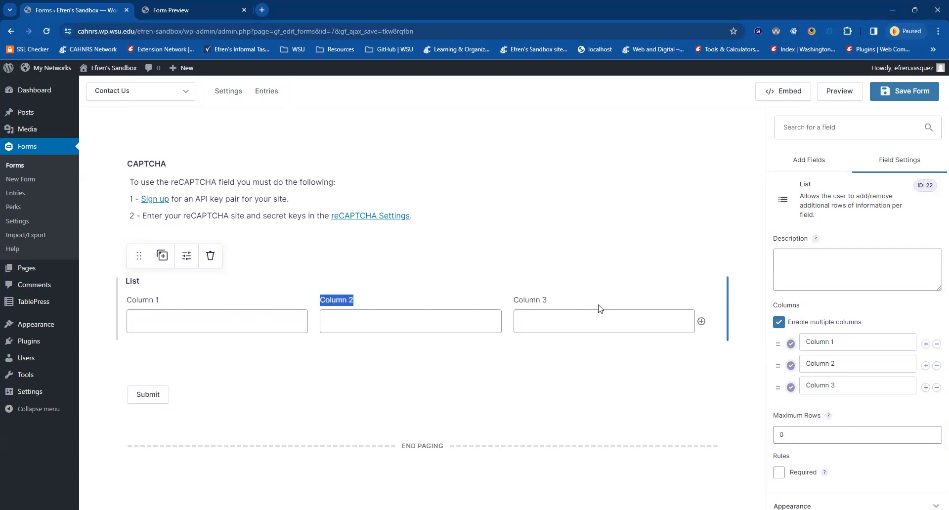
left_click(543, 305)
left_click_drag(543, 305, 577, 302)
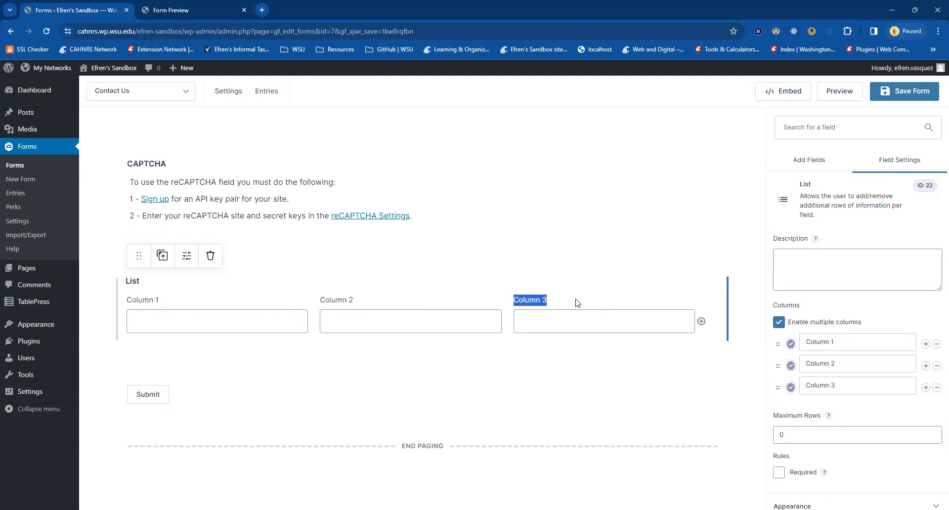
left_click(866, 348)
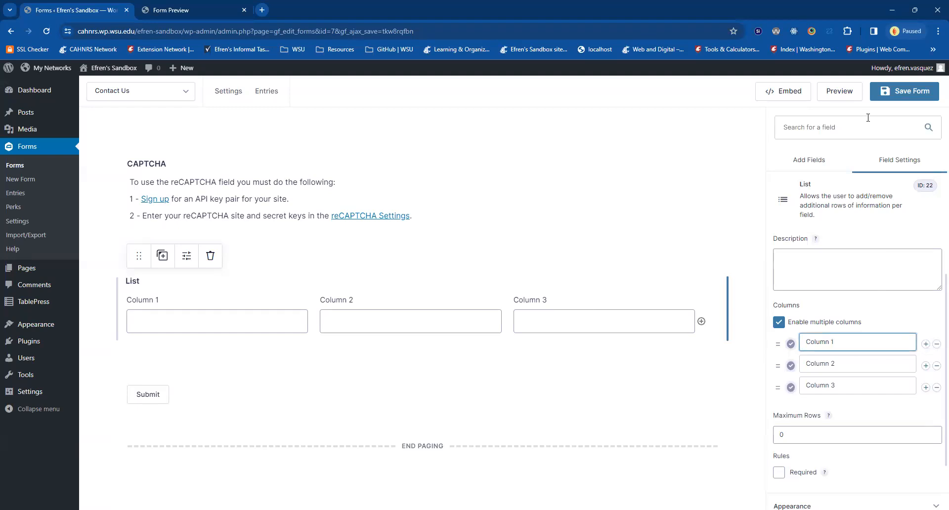
Add a Multi Select field below the List field and compare it with the existing Checkboxes field
left_click(809, 163)
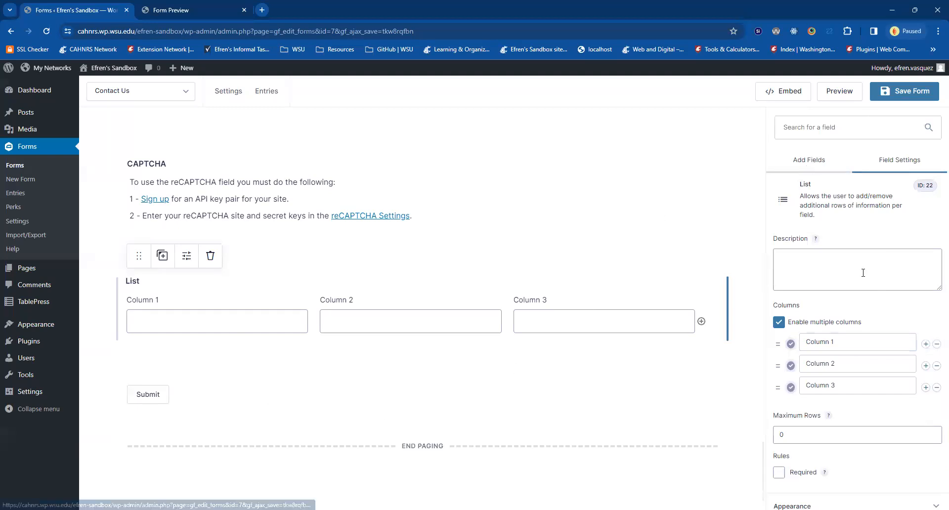
left_click(808, 160)
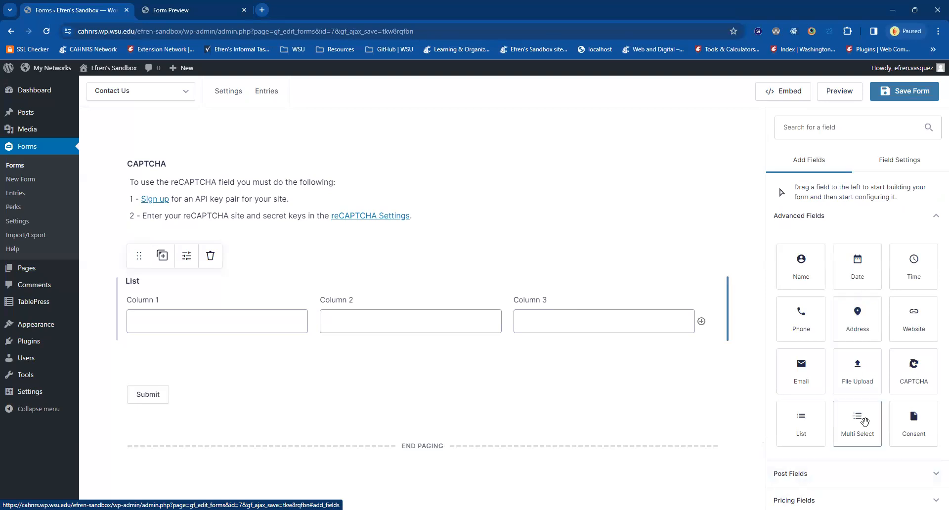
left_click(864, 421)
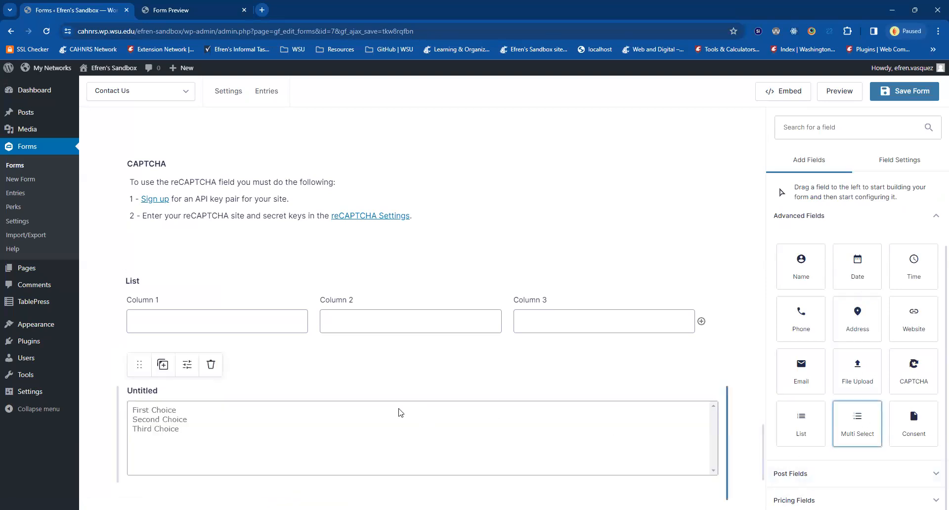
scroll(400, 413, "down", 2)
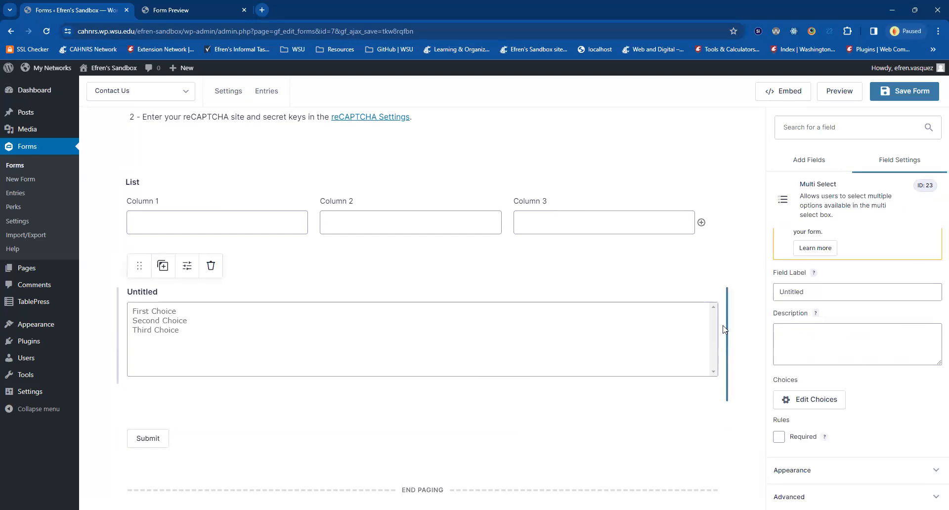
scroll(860, 293, "up", 2)
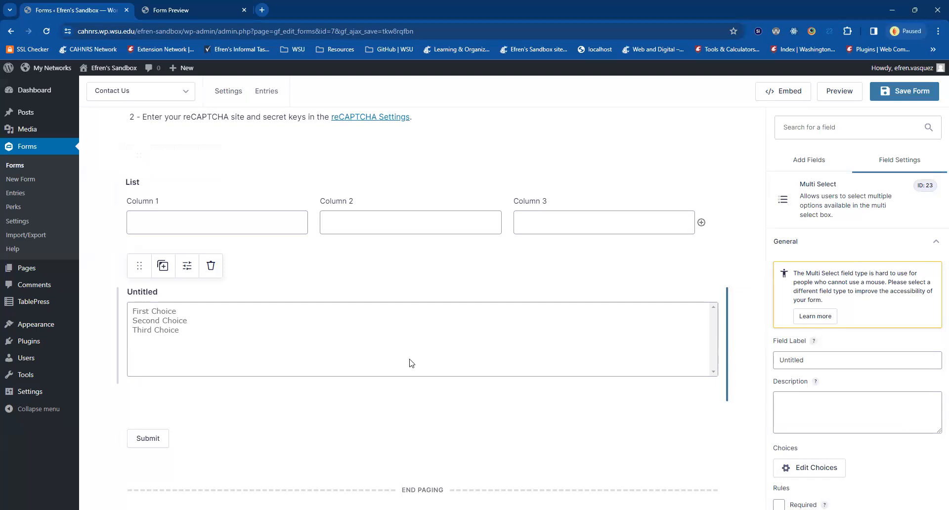
scroll(412, 362, "up", 15)
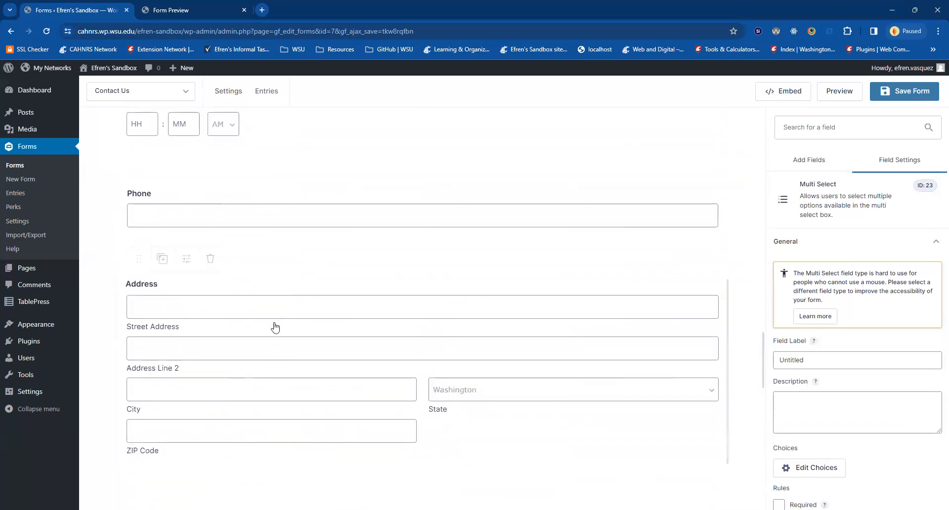
scroll(182, 167, "up", 15)
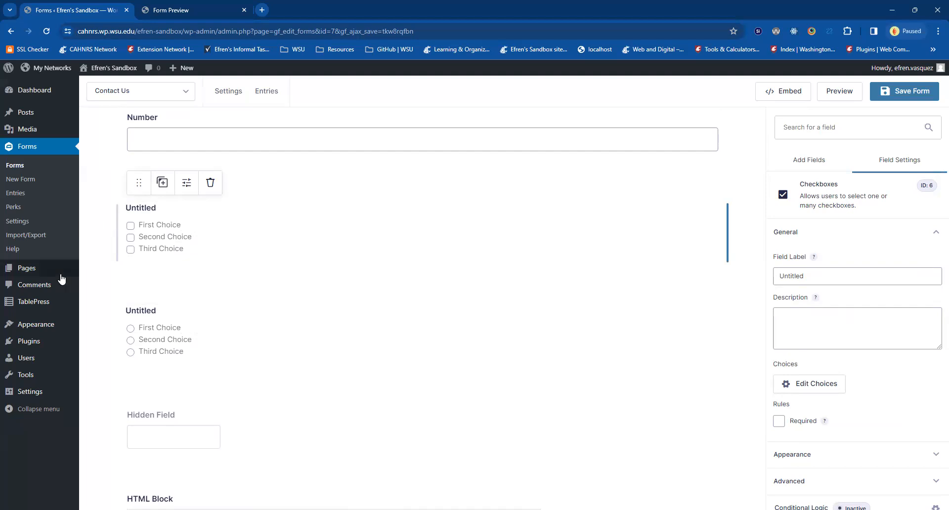
scroll(365, 250, "down", 15)
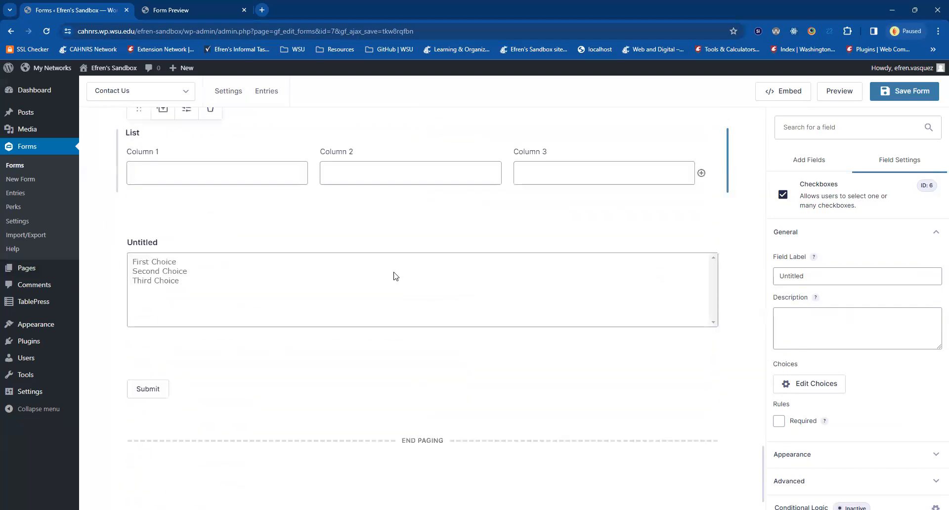
Add a Consent field below the Multi Select field, view its settings and return to the collapsed field categories
left_click(829, 158)
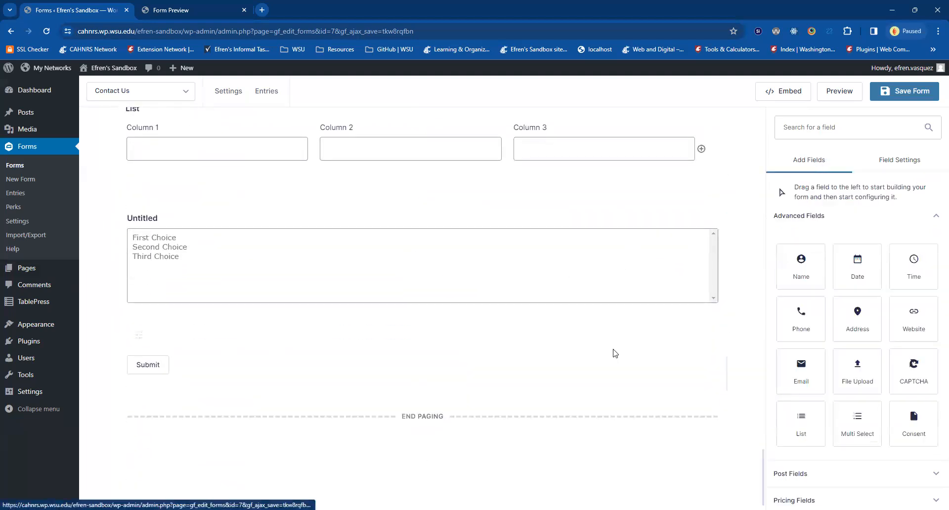
left_click(913, 420)
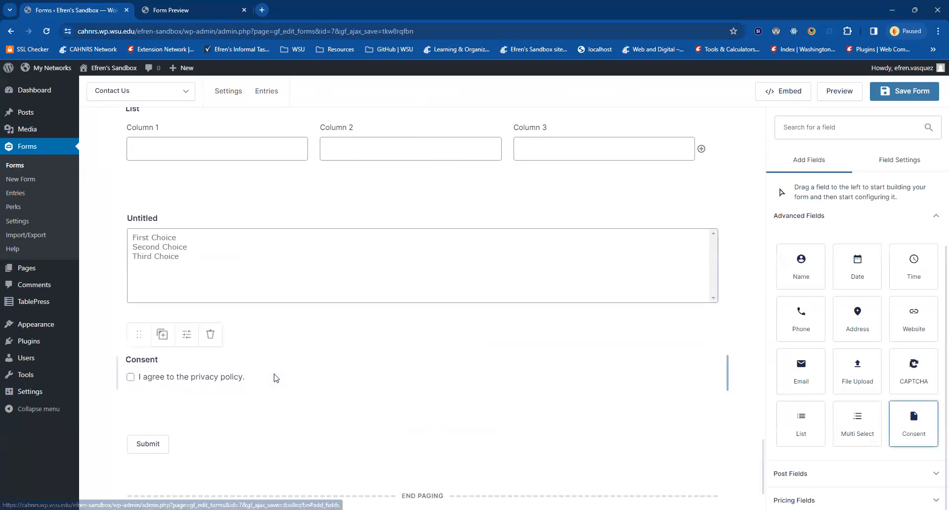
left_click(169, 292)
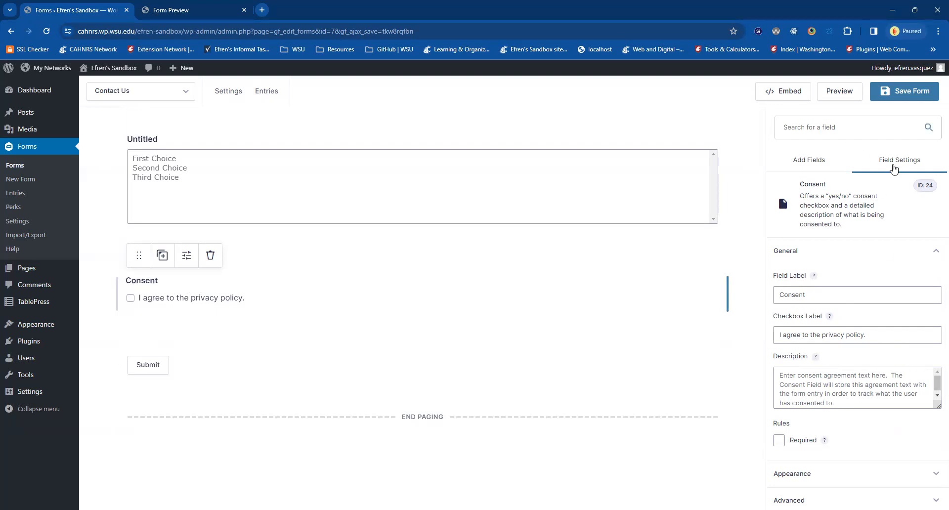
left_click(804, 162)
left_click(801, 219)
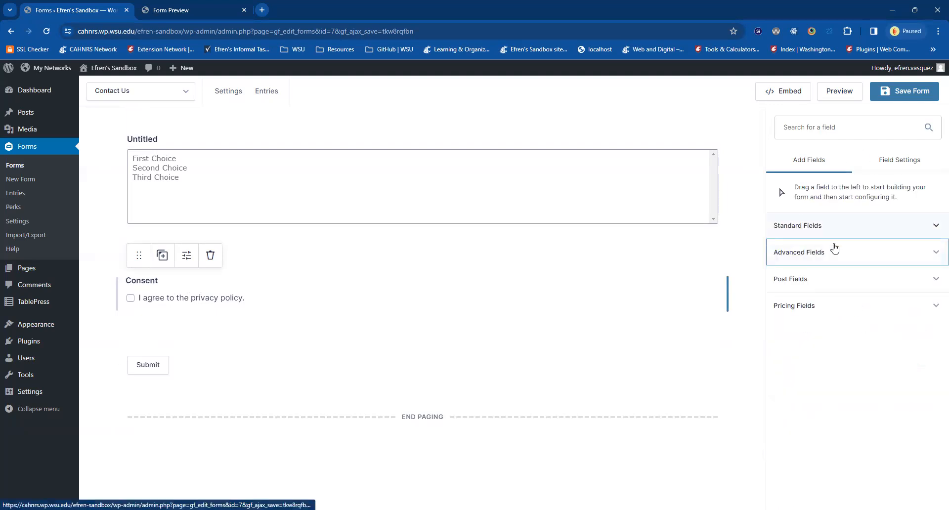
Look over the fields placed on the form and list the available standard field types
scroll(528, 265, "up", 15)
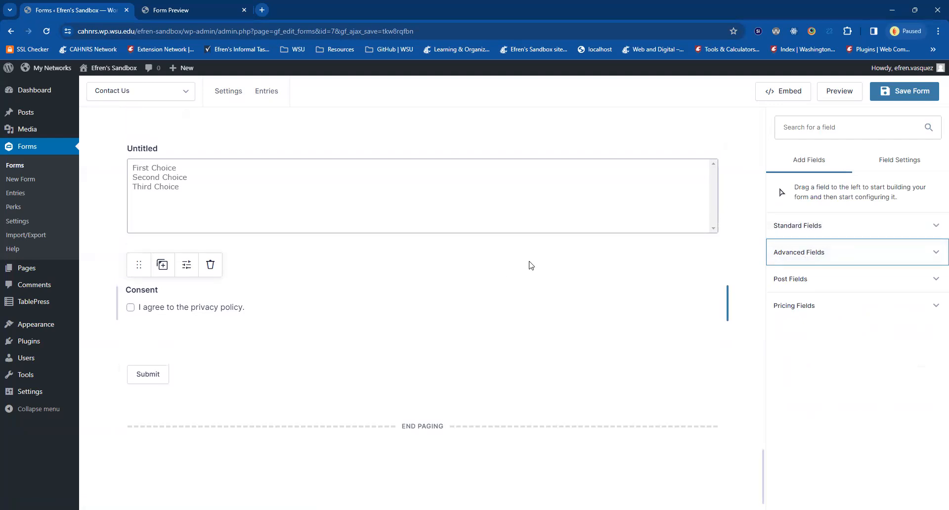
scroll(531, 265, "down", 8)
scroll(531, 265, "up", 10)
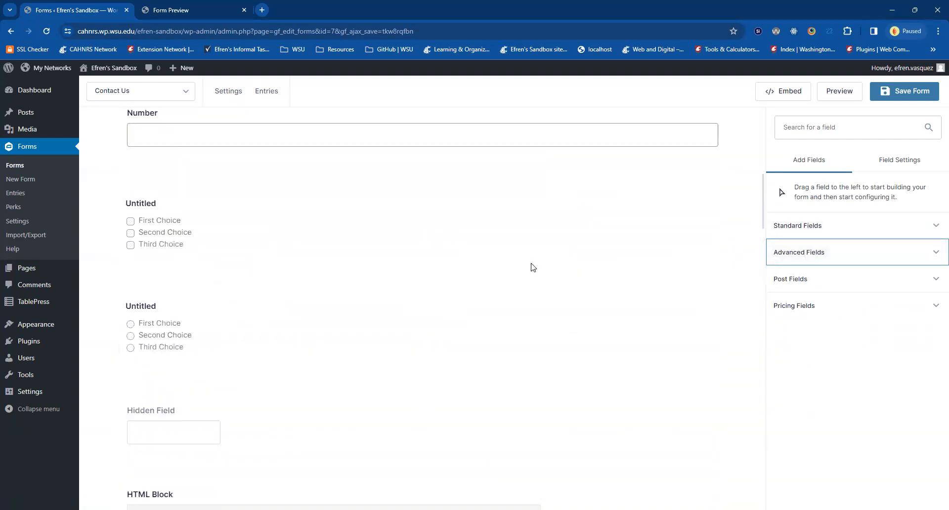
scroll(504, 245, "down", 8)
left_click(793, 226)
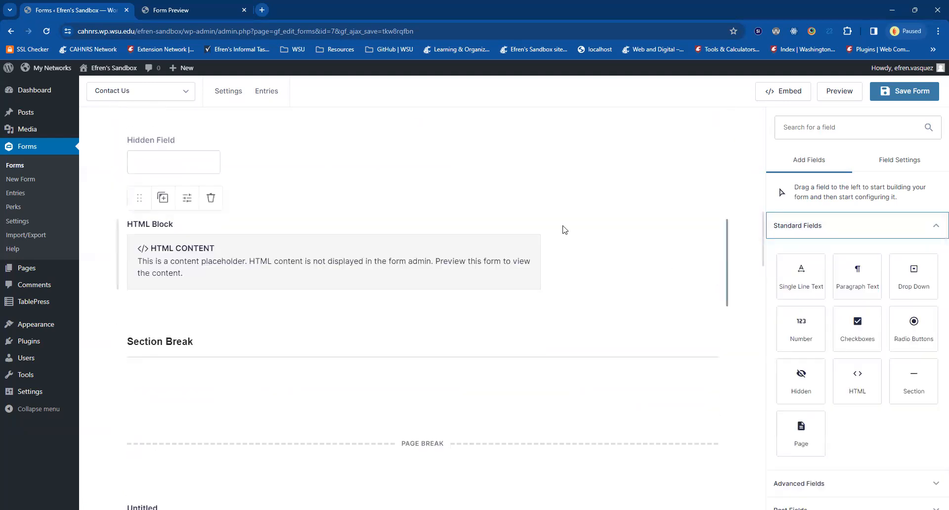
Examine the general settings and rules of the Single Line Text and Paragraph Text fields at the start of the form
scroll(637, 359, "up", 8)
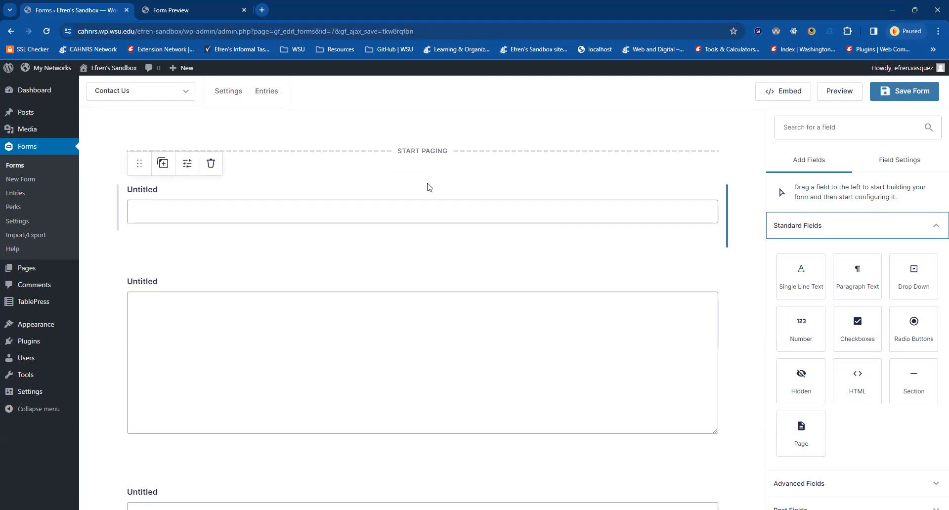
left_click(430, 200)
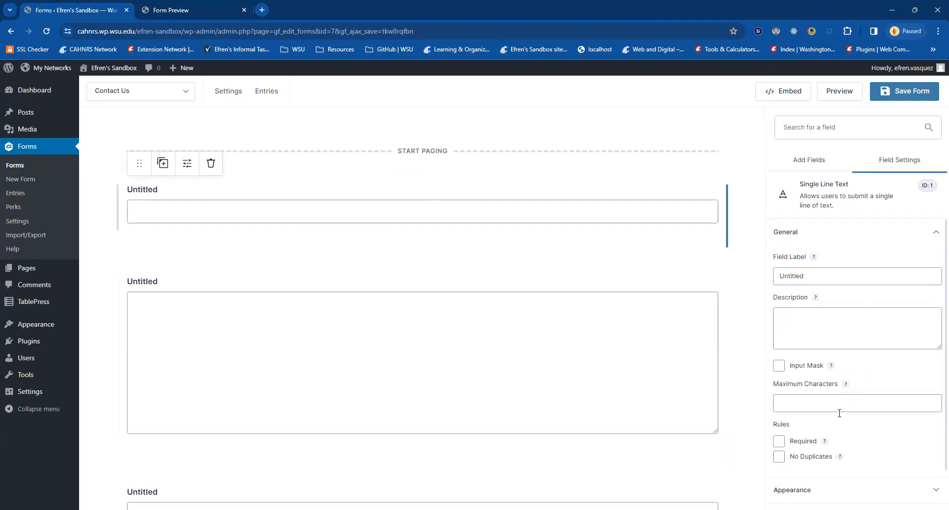
scroll(866, 425, "down", 1)
left_click(582, 349)
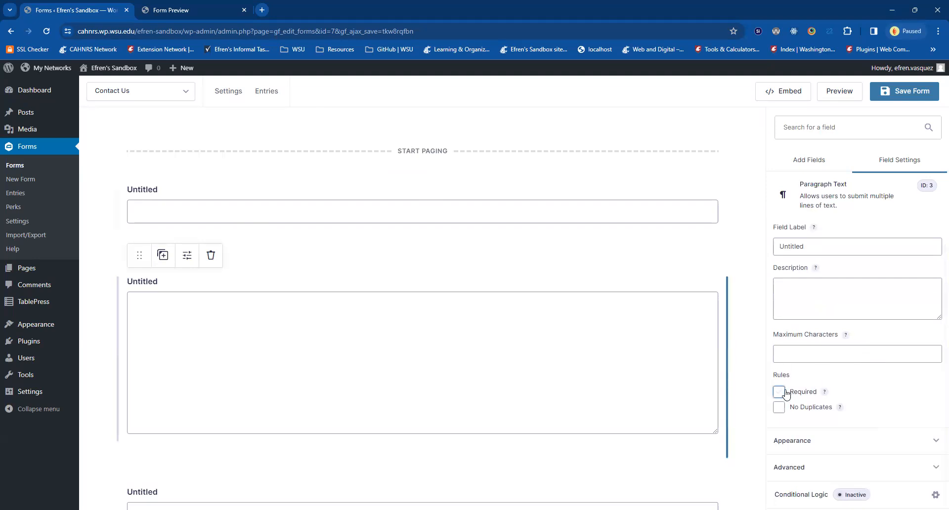
scroll(319, 311, "down", 2)
scroll(319, 311, "down", 5)
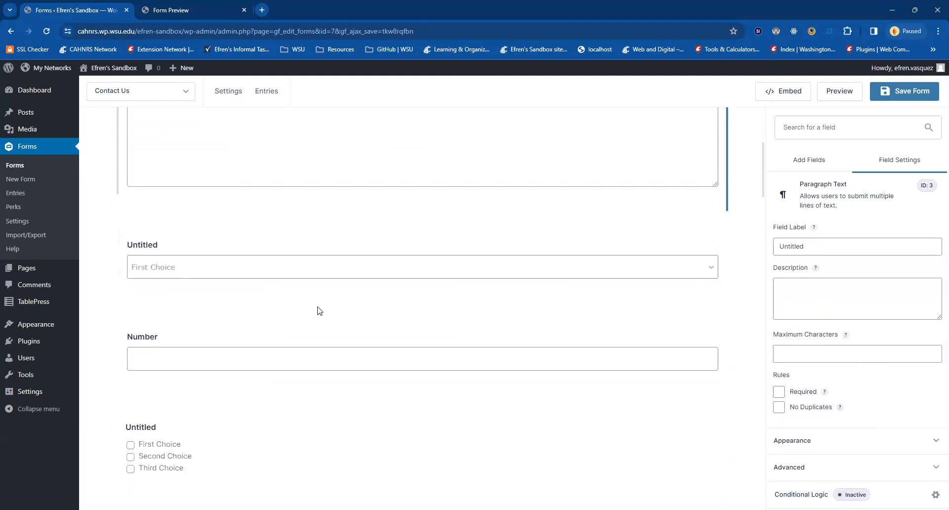
Try the Required rule on the Checkboxes field, check its label marker and switch the rule back off
left_click(188, 365)
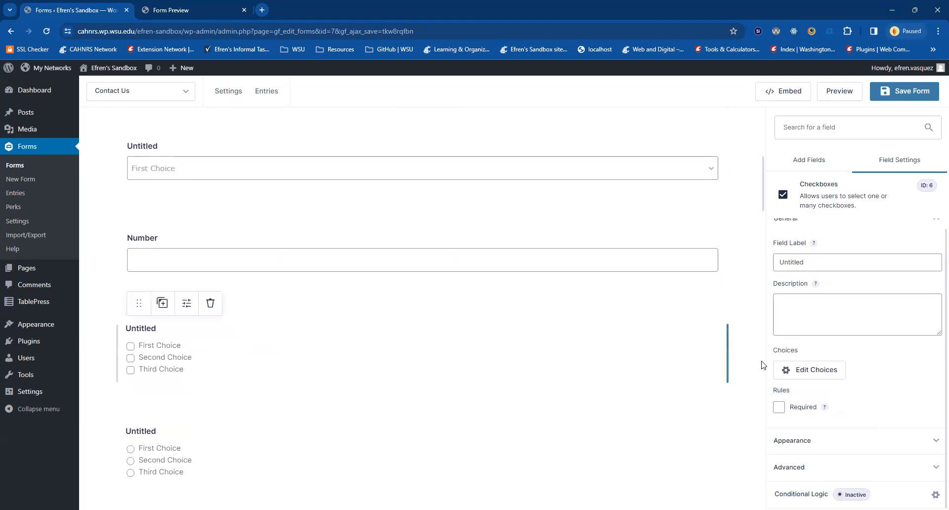
left_click(779, 406)
left_click_drag(160, 329, 203, 330)
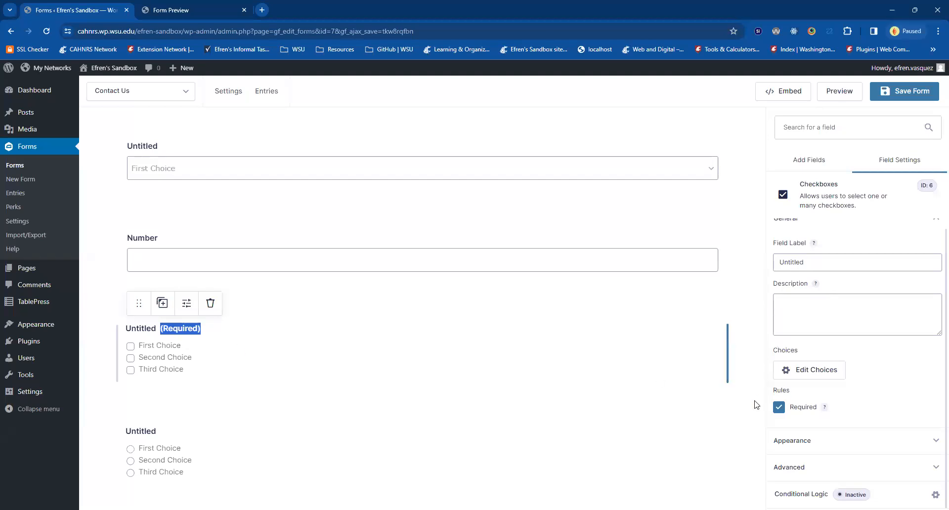
left_click(779, 406)
Make the Email field required
scroll(509, 372, "down", 3)
scroll(509, 372, "up", 8)
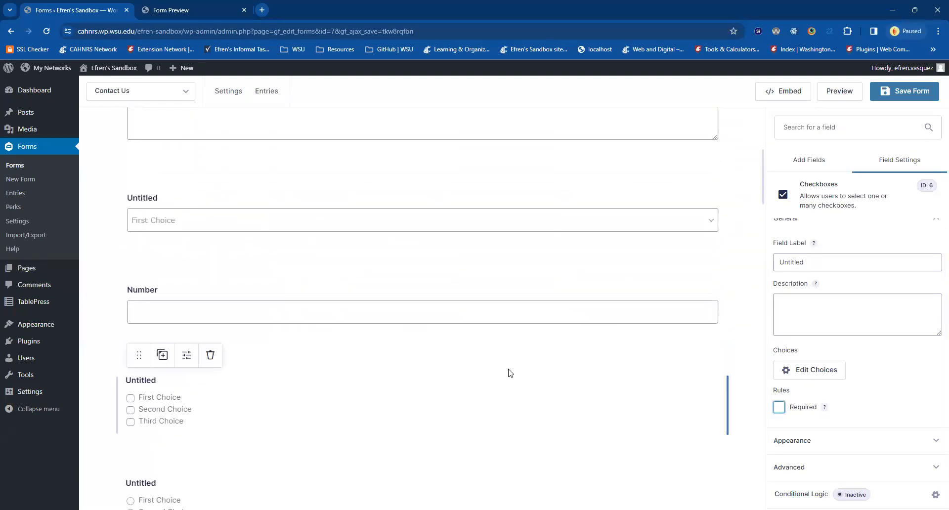
scroll(511, 373, "down", 10)
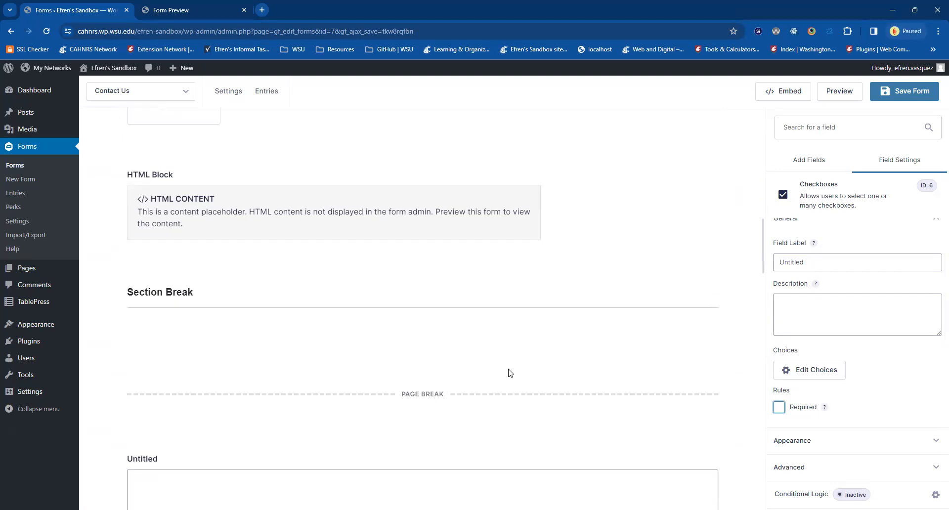
scroll(511, 372, "down", 4)
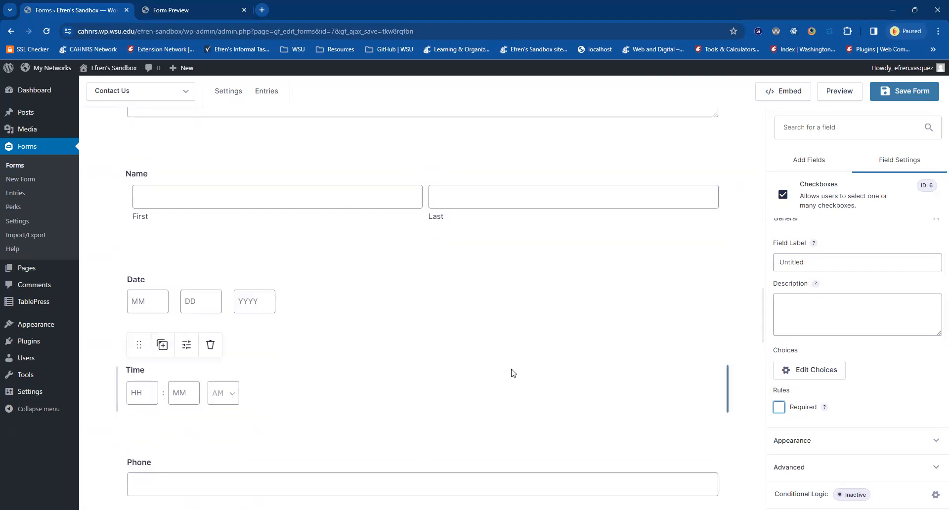
scroll(512, 373, "down", 3)
scroll(512, 373, "down", 7)
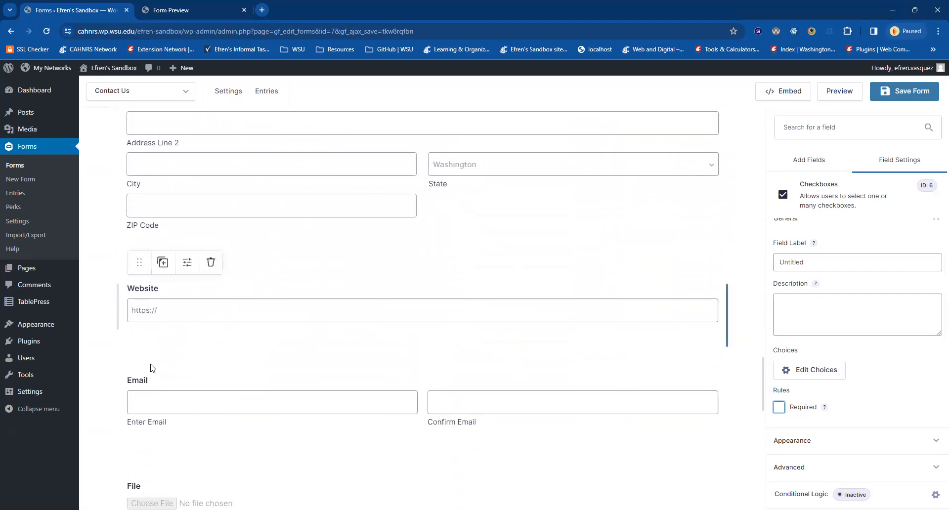
left_click(138, 385)
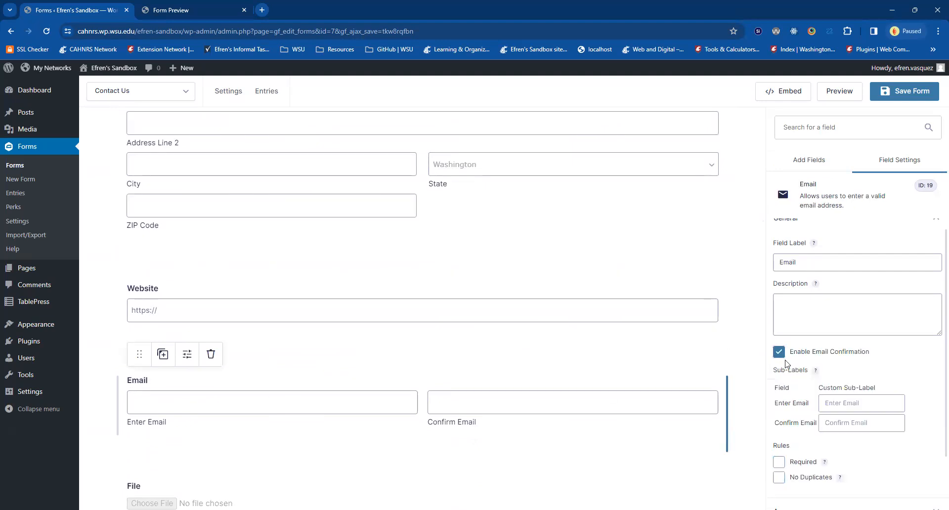
left_click(780, 463)
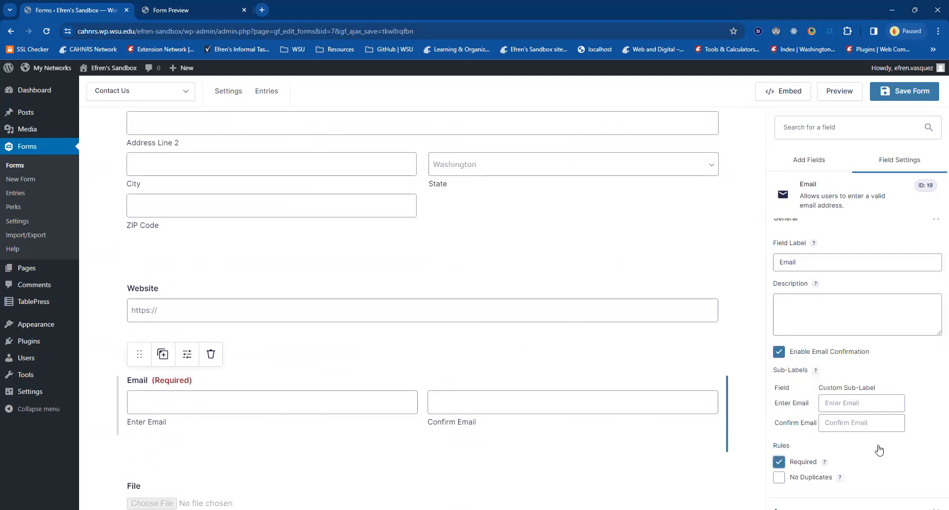
Look through the Email field's rules and its appearance settings, including placeholders, label visibility and description placement
scroll(282, 337, "down", 1)
scroll(887, 462, "down", 1)
scroll(886, 463, "down", 1)
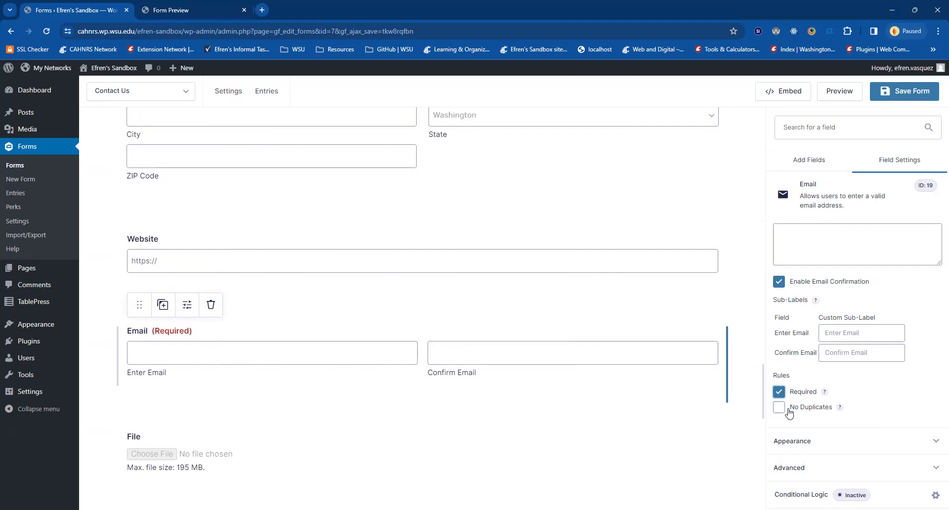
left_click(814, 413)
scroll(656, 402, "down", 1)
left_click(809, 442)
scroll(892, 402, "down", 2)
scroll(815, 254, "up", 2)
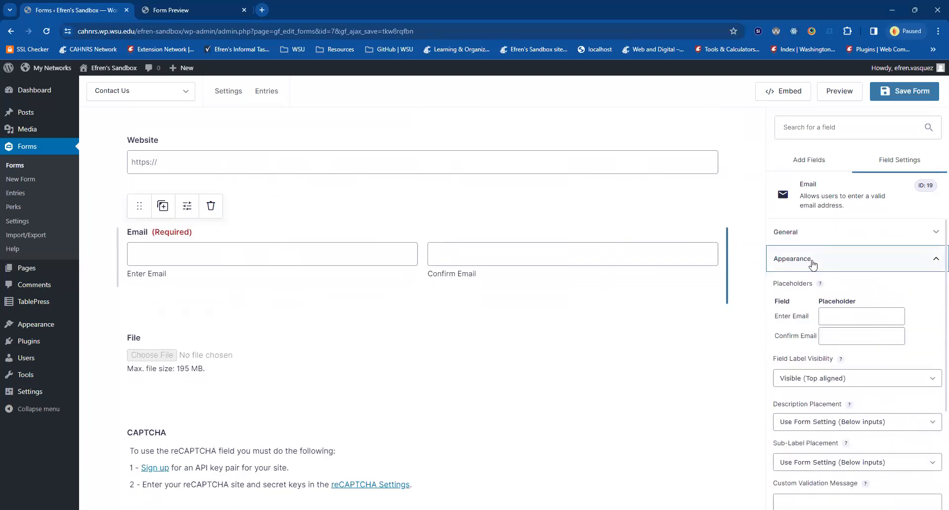
Examine the Email field's advanced settings and conditional logic options without changing them, and return to the form
left_click(814, 255)
left_click(805, 296)
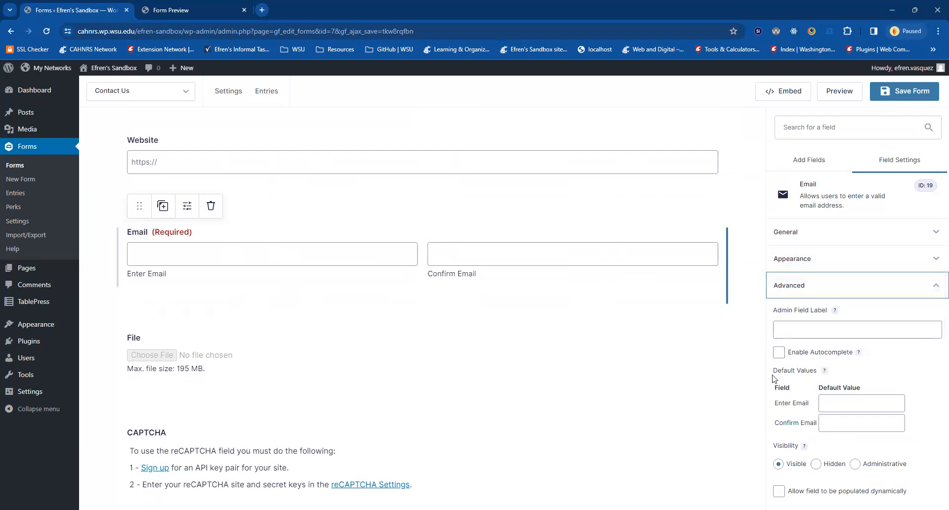
scroll(885, 415, "down", 1)
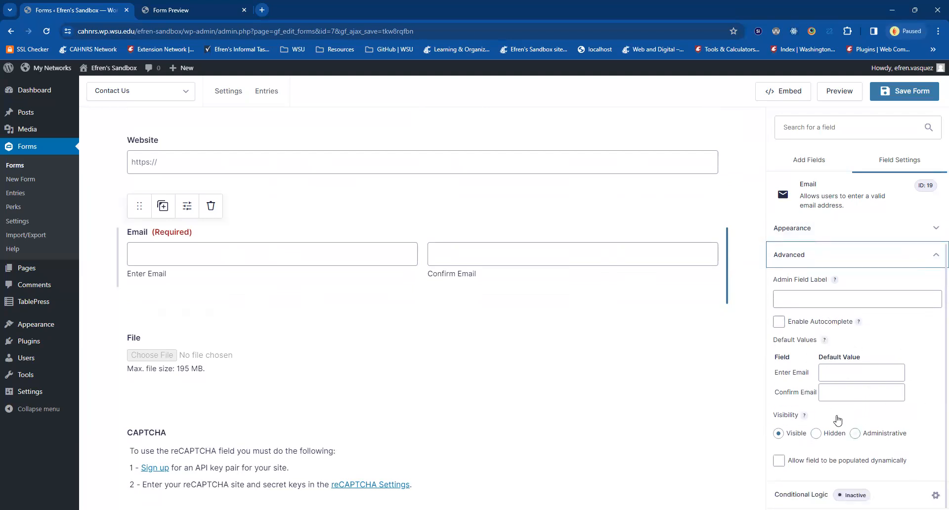
left_click(809, 259)
left_click(793, 321)
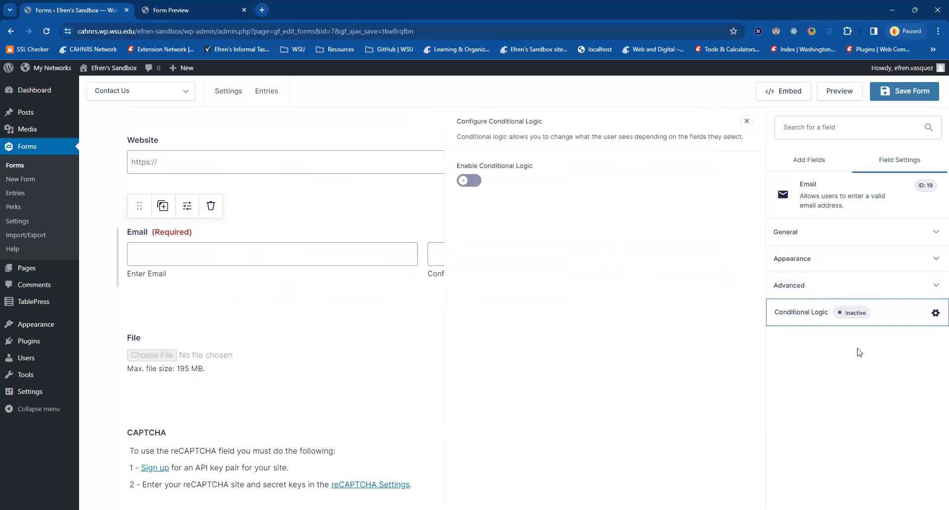
left_click(746, 121)
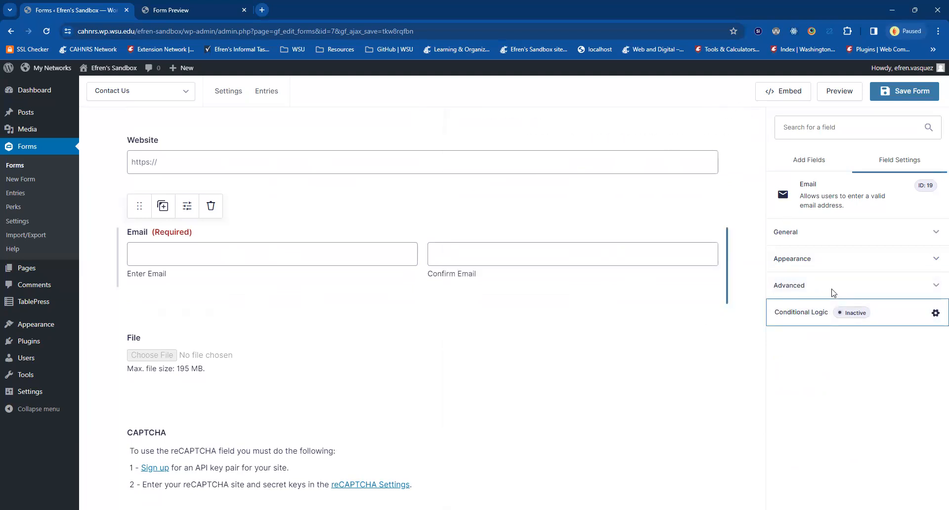
scroll(580, 384, "up", 20)
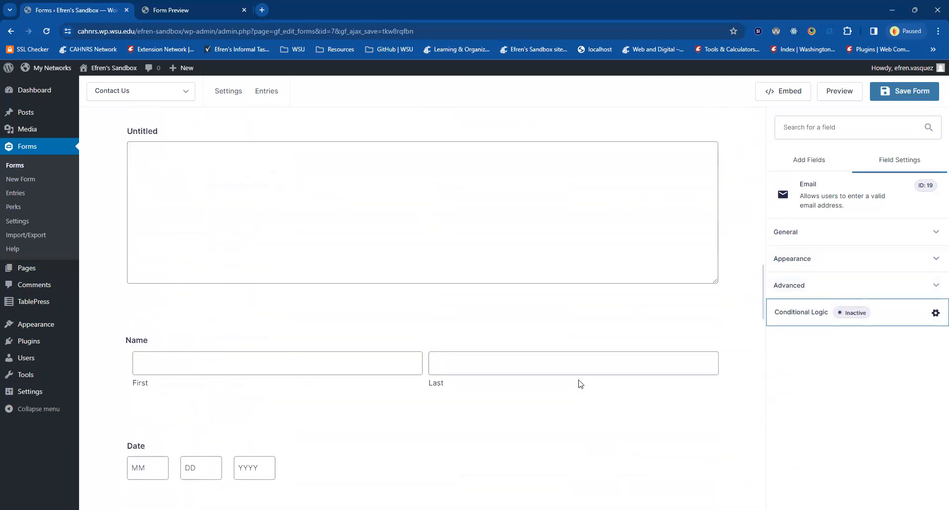